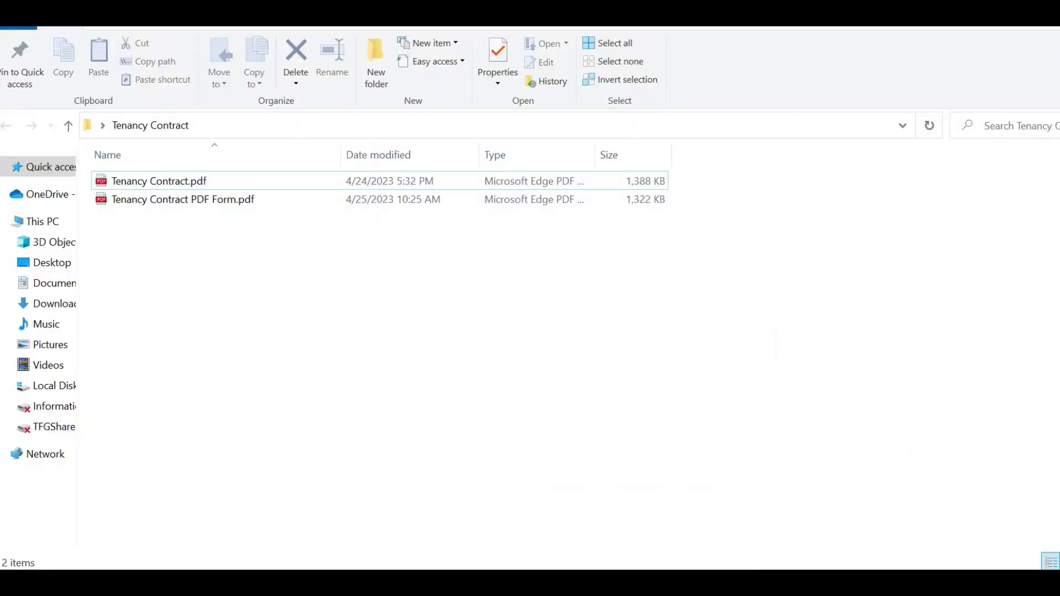
# View the unfilled two-page Tenancy Contract.pdf, then return to the folder with the PDF Form file selected
pyautogui.click(159, 181)
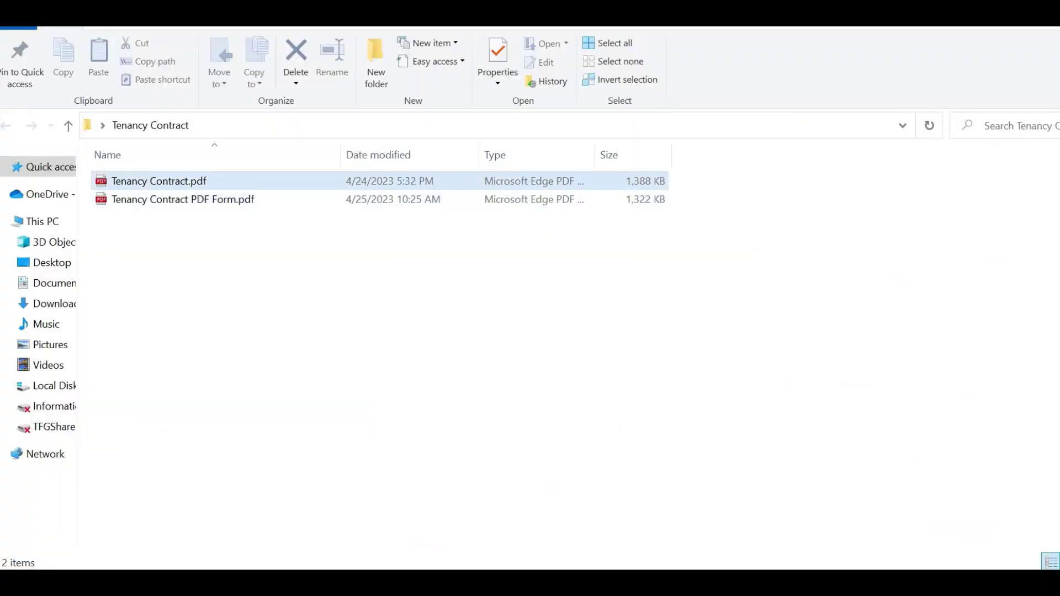
pyautogui.press('Return')
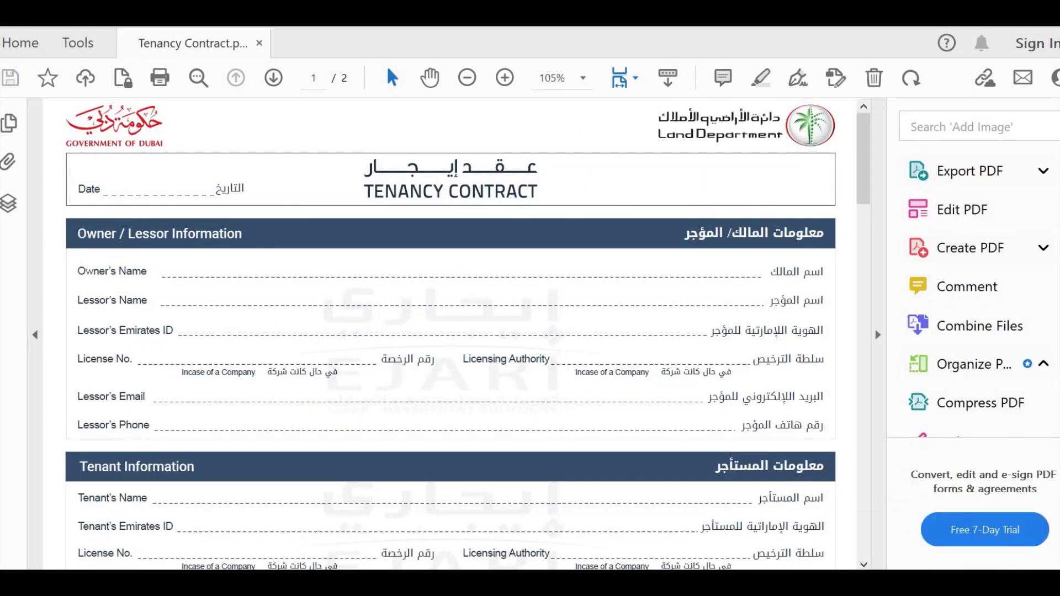
pyautogui.scroll(-3, 450, 331)
pyautogui.scroll(3, 450, 331)
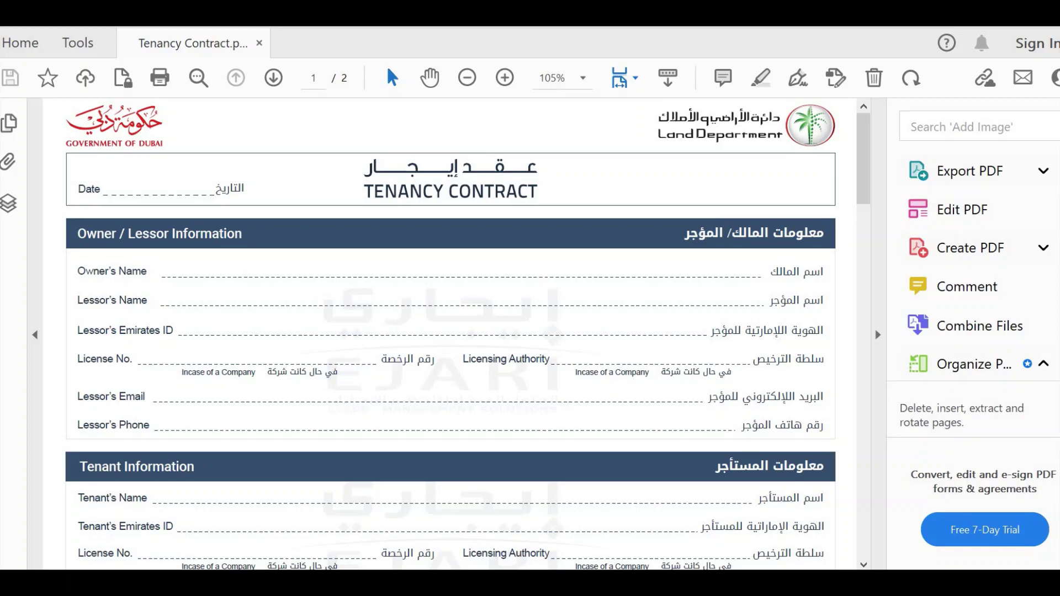
pyautogui.hotkey('alt', 'Tab')
pyautogui.press('Down')
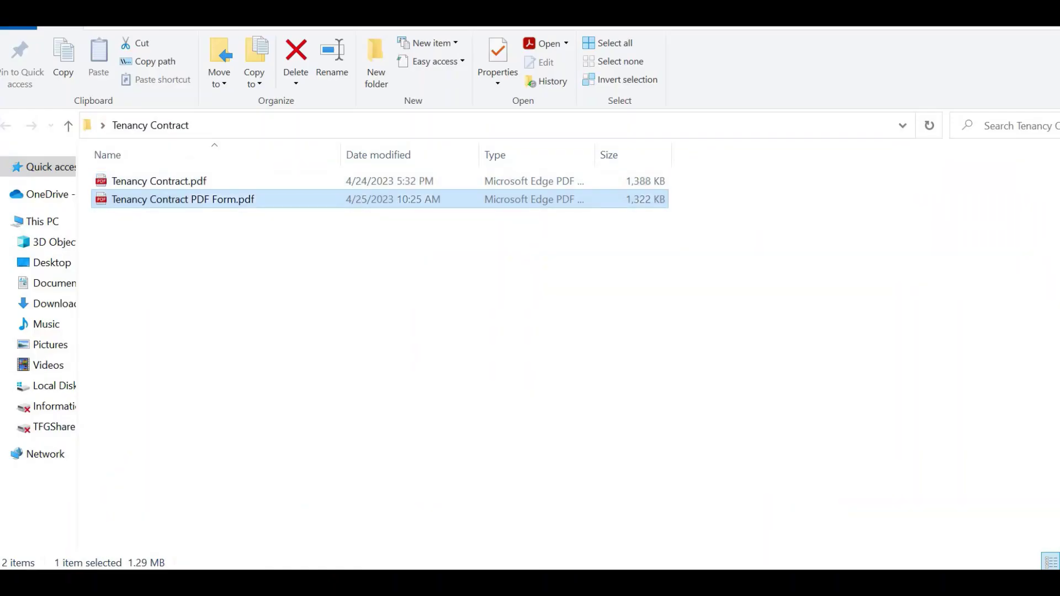
# Open Tenancy Contract PDF Form.pdf, enter 23/04/23 in its Date field, and compare with the original
pyautogui.press('Return')
pyautogui.press('Tab')
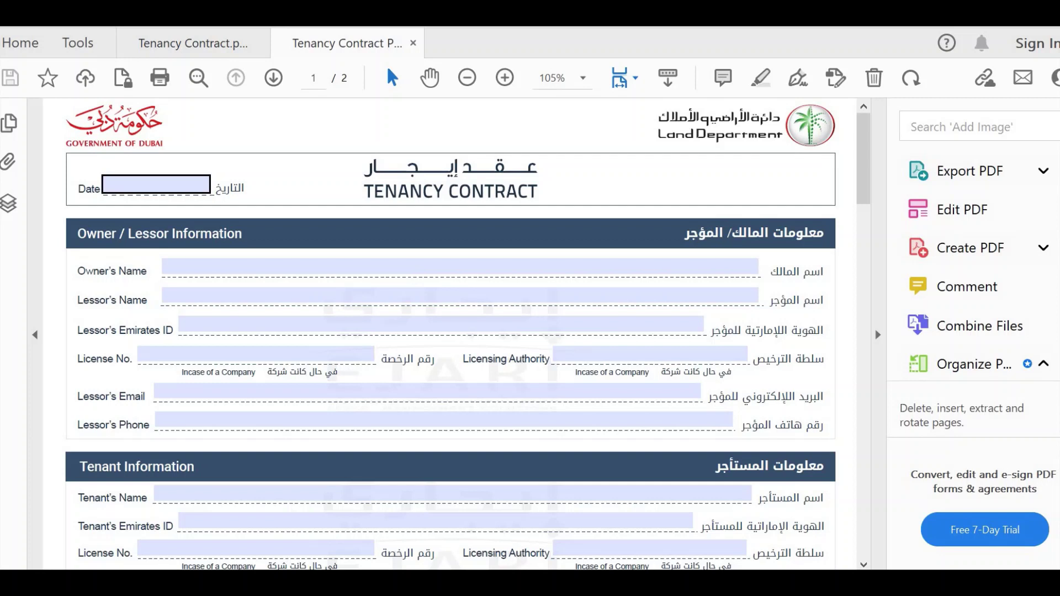
pyautogui.press('Tab')
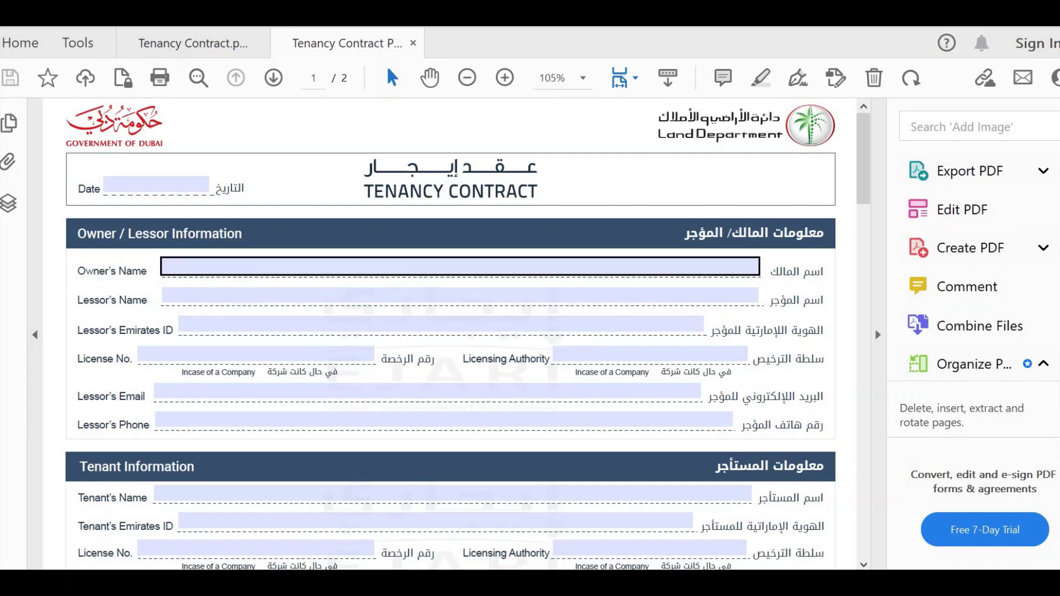
pyautogui.hotkey('shift', 'Tab')
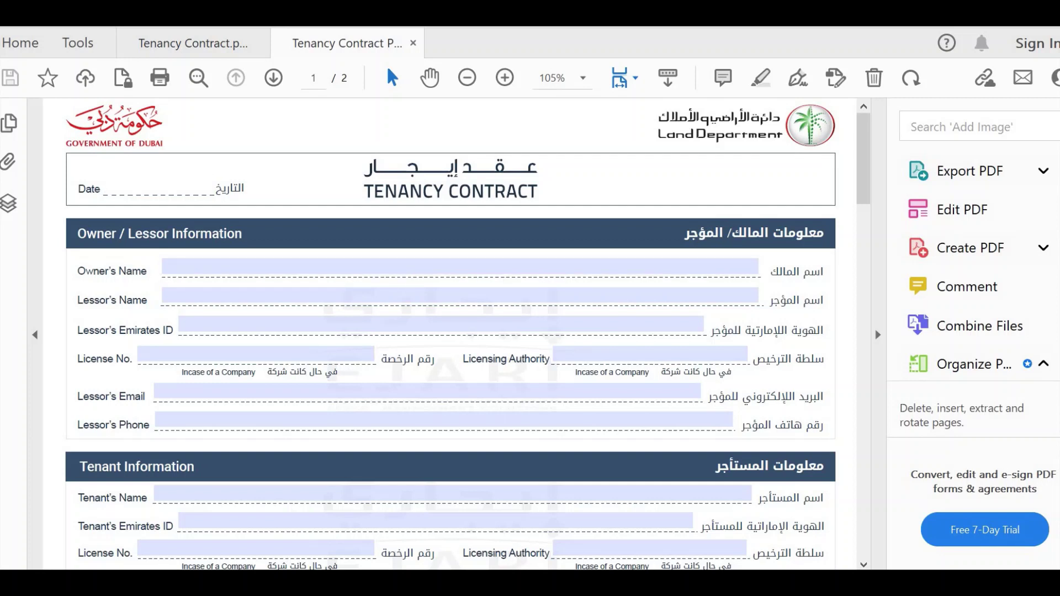
pyautogui.write('23/04/23')
pyautogui.hotkey('ctrl', 'shift', 'Tab')
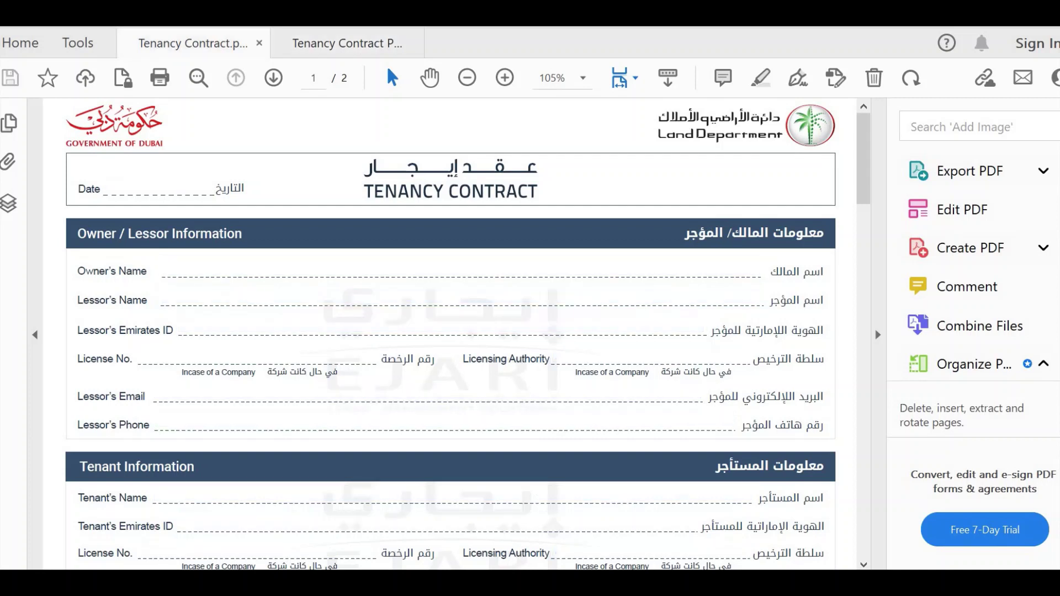
pyautogui.hotkey('ctrl', 'Tab')
# Step through the form fields, past License No., back to Owner's Name
pyautogui.click(459, 268)
pyautogui.click(442, 420)
pyautogui.hotkey('shift', 'Tab')
pyautogui.hotkey('shift', 'Tab')
pyautogui.hotkey('shift', 'Tab')
pyautogui.hotkey('shift', 'Tab')
pyautogui.hotkey('shift', 'Tab')
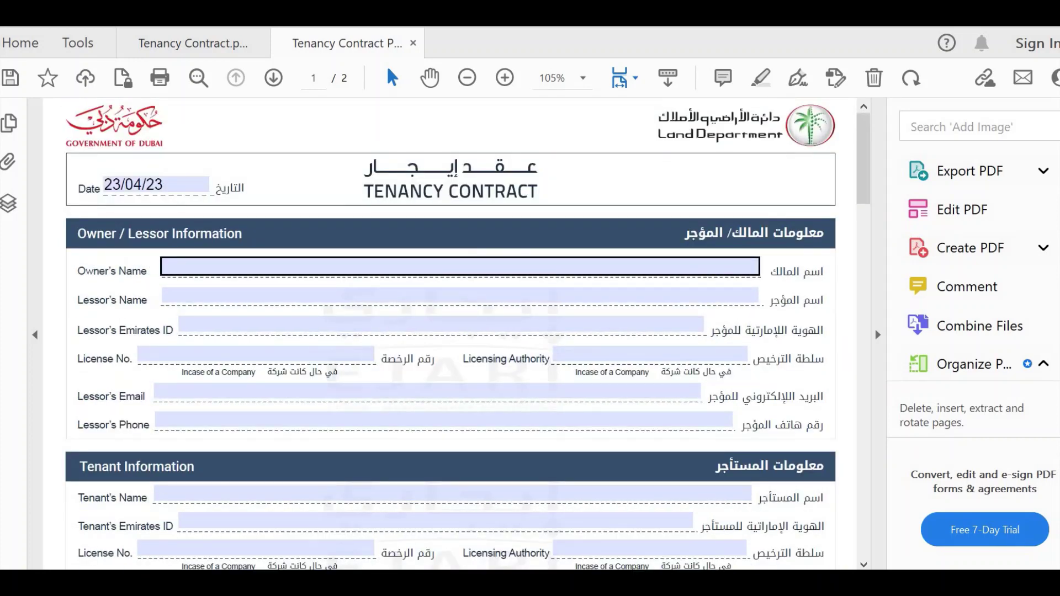
pyautogui.press('Tab')
pyautogui.press('Tab')
pyautogui.press('Tab')
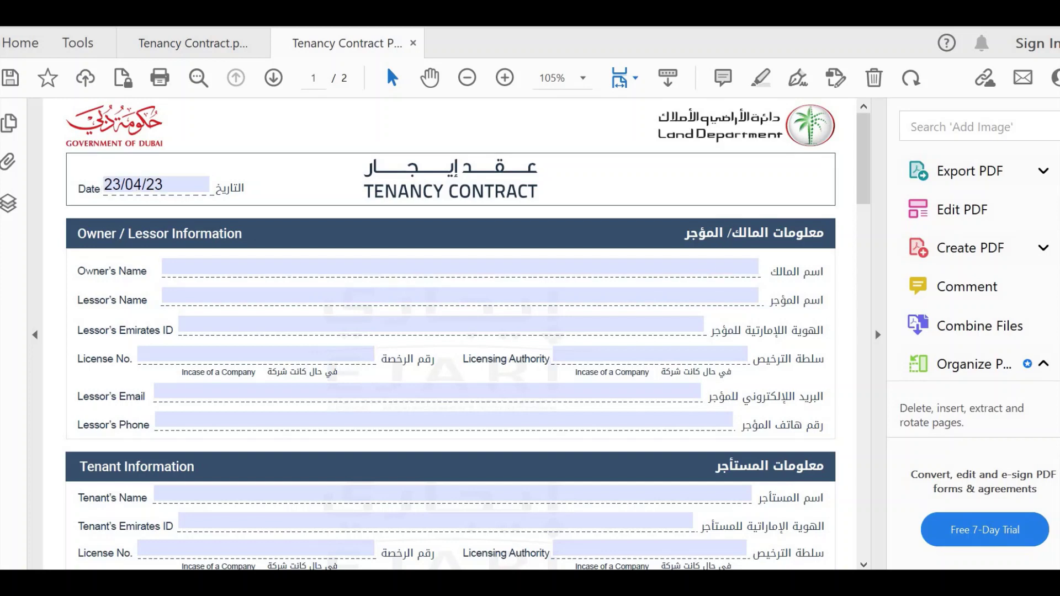
pyautogui.press('Tab')
pyautogui.press('Tab')
pyautogui.press('Tab')
pyautogui.hotkey('shift', 'Tab')
pyautogui.hotkey('shift', 'Tab')
pyautogui.hotkey('shift', 'Tab')
pyautogui.hotkey('shift', 'Tab')
pyautogui.hotkey('shift', 'Tab')
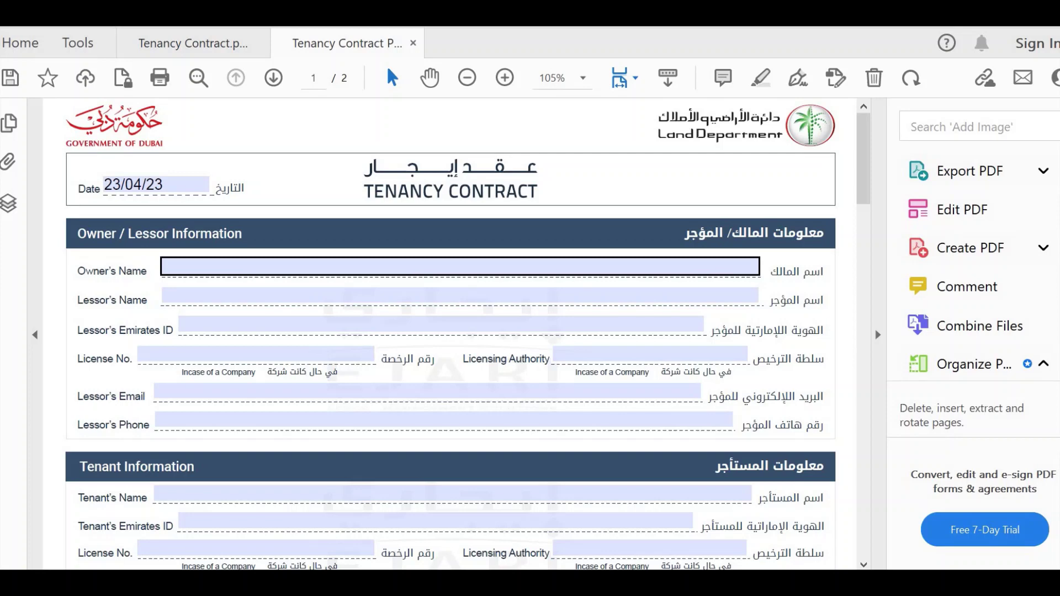
pyautogui.hotkey('alt', 'Tab')
pyautogui.hotkey('alt', 'Tab')
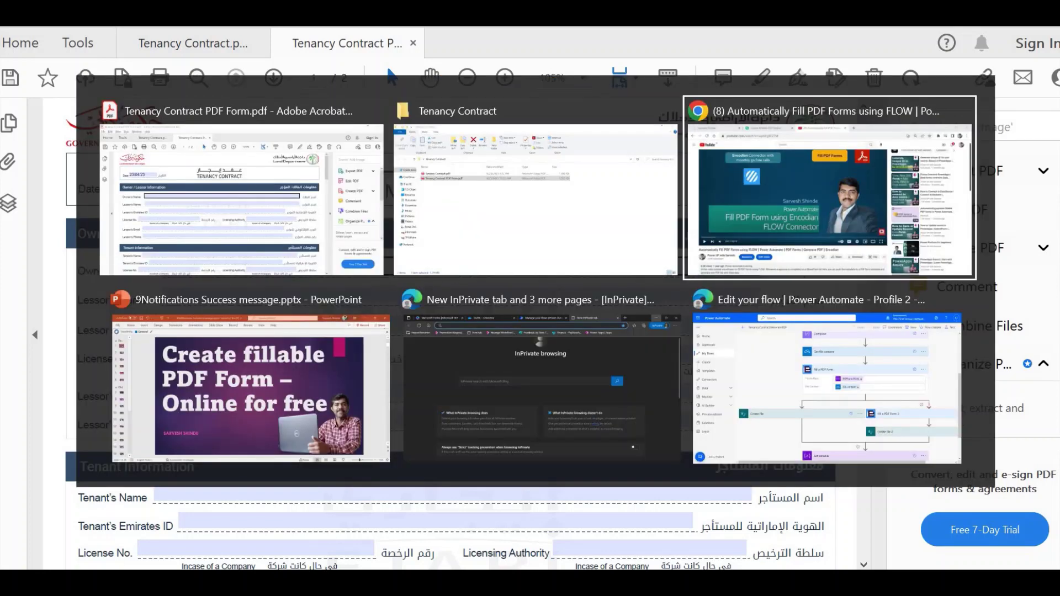
# Return to the filled form and move focus on to the Lessor's Name field
pyautogui.hotkey('alt', 'shift', 'Tab')
pyautogui.hotkey('alt', 'shift', 'Tab')
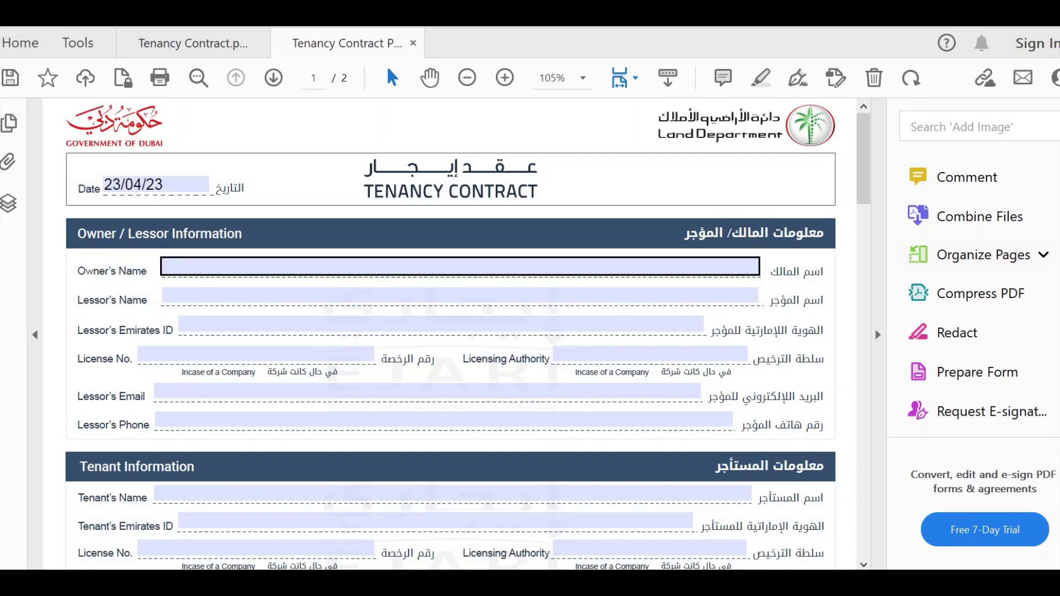
pyautogui.press('Tab')
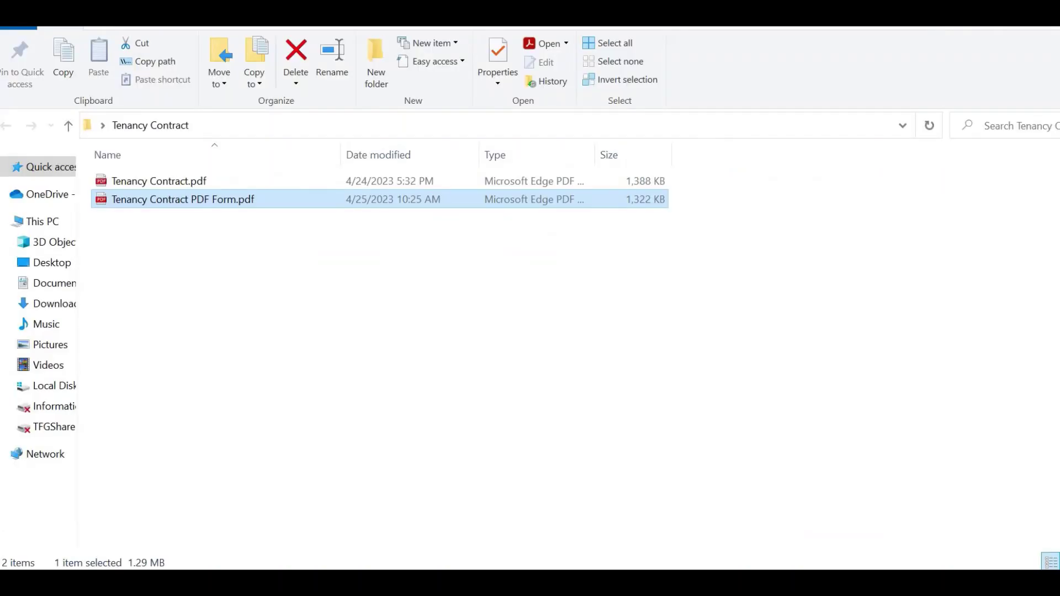
# Select Tenancy Contract.pdf (1,388 KB) in the Tenancy Contract folder
pyautogui.click(159, 180)
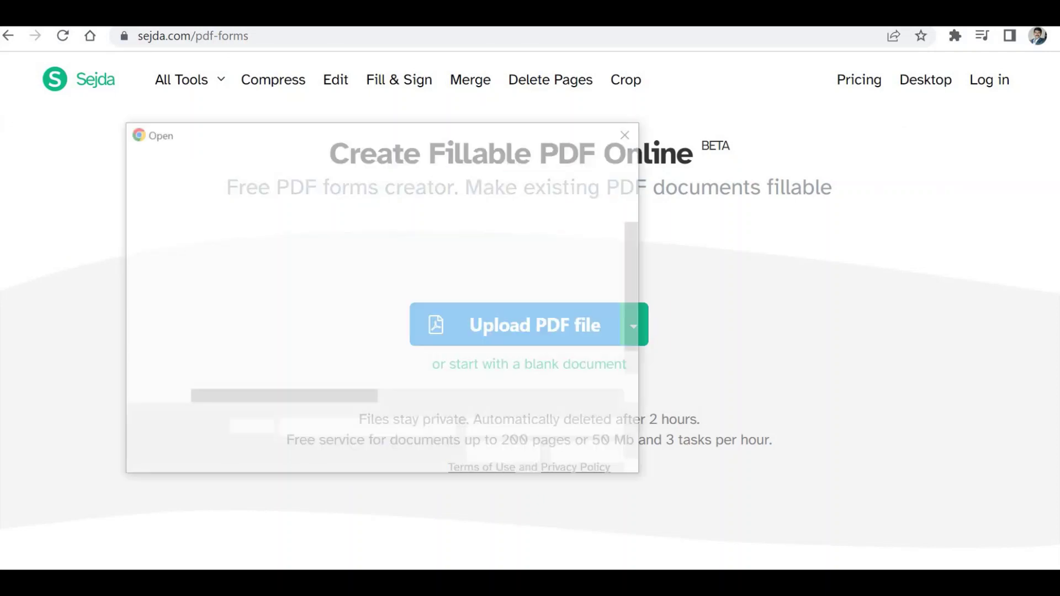
# Upload Tenancy Contract.pdf from the Tenancy Contract folder into Sejda's fillable PDF editor
pyautogui.hotkey('alt', 'd')
pyautogui.hotkey('ctrl', 'v')
pyautogui.press('Return')
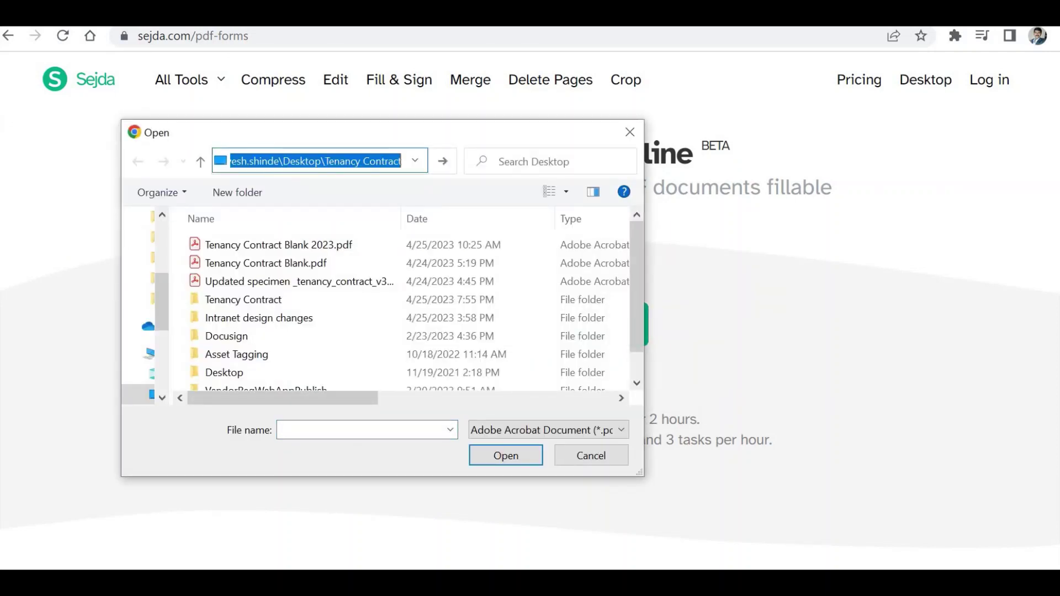
pyautogui.click(253, 263)
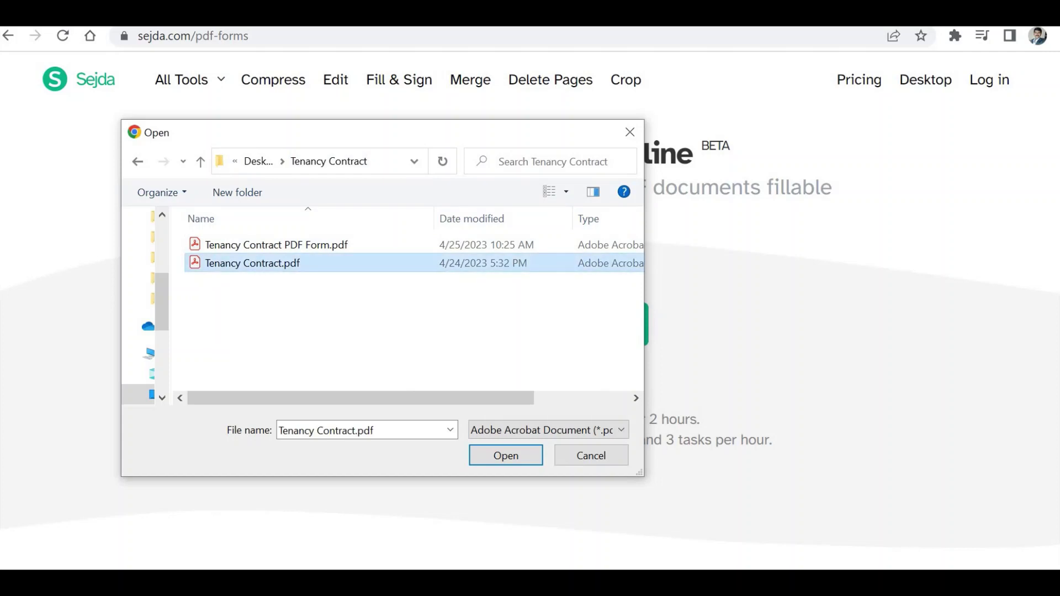
pyautogui.press('Return')
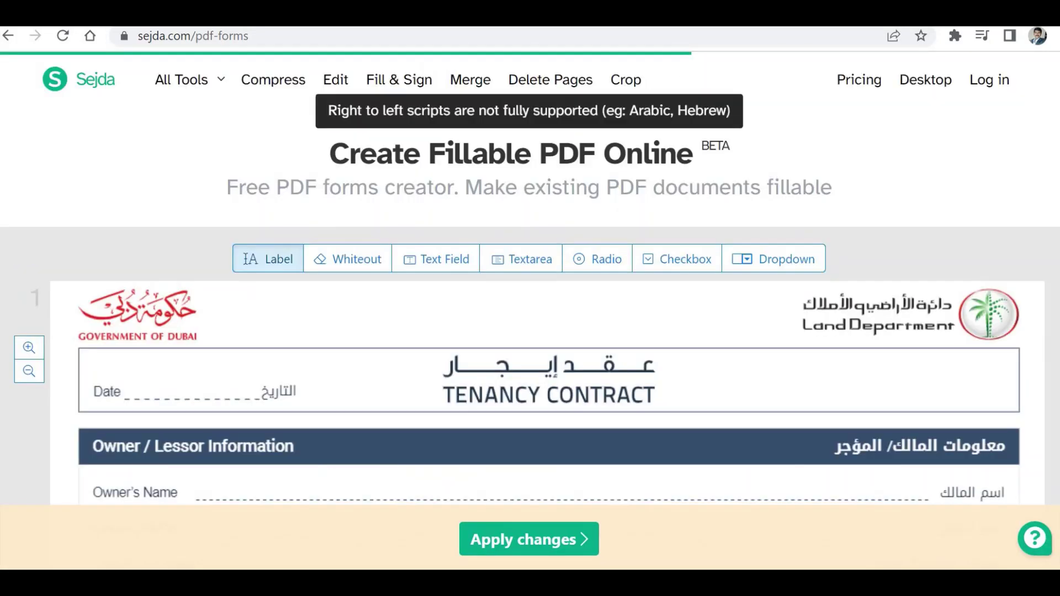
pyautogui.scroll(-1, 530, 331)
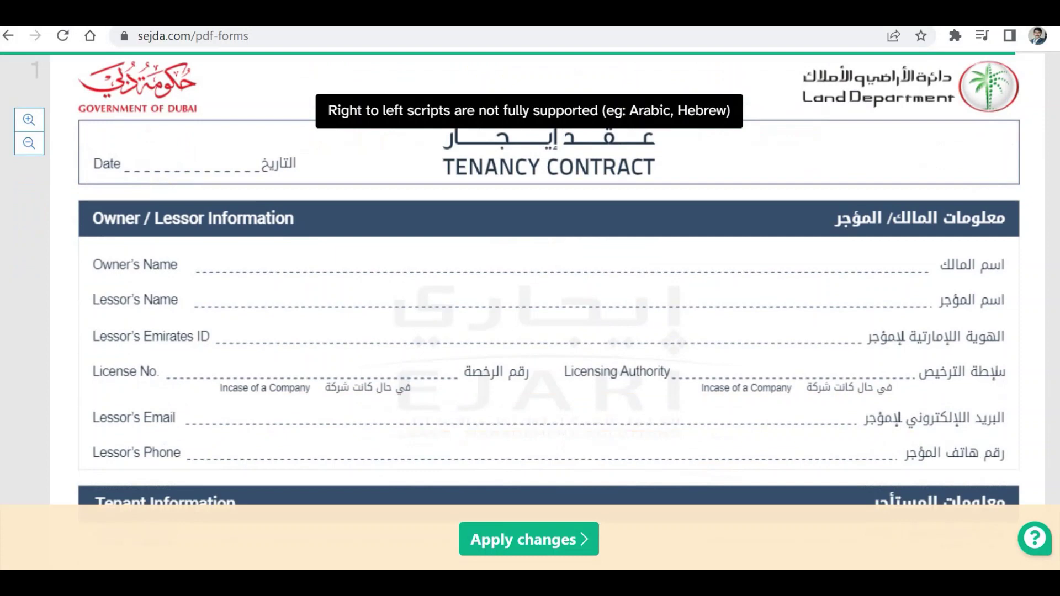
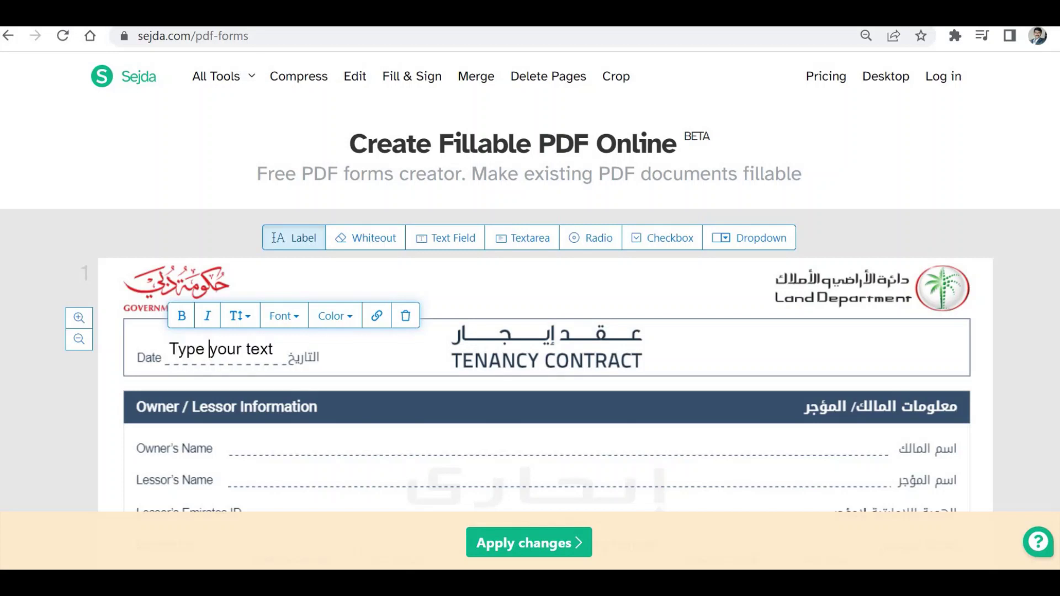
# Delete the placeholder Date label from the tenancy contract
pyautogui.hotkey('ctrl', 'a')
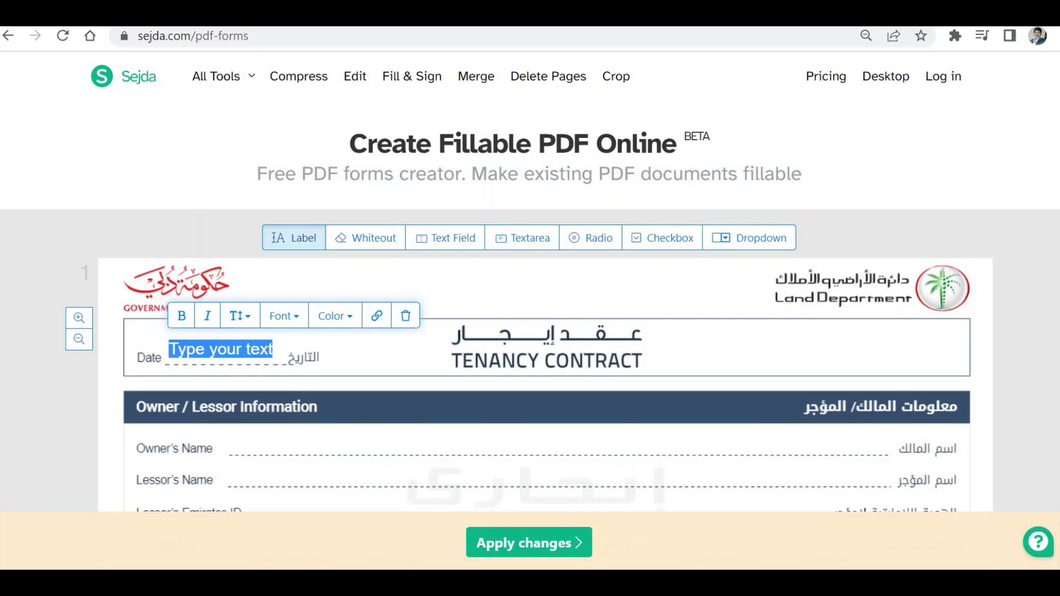
pyautogui.click(242, 349)
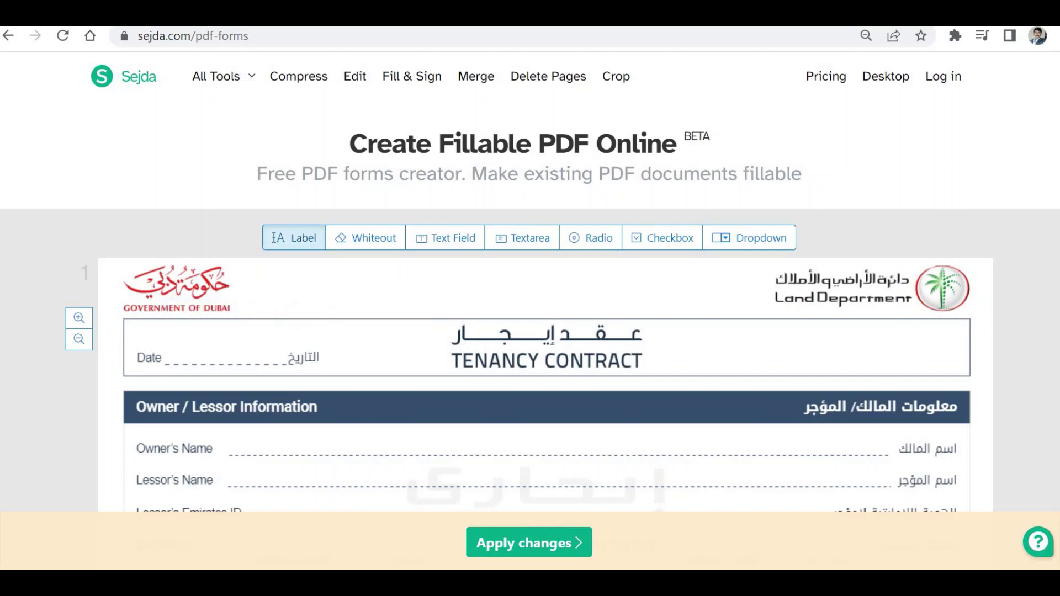
pyautogui.click(406, 315)
# Place a text field on the Date line and resize it to fit the line
pyautogui.click(447, 238)
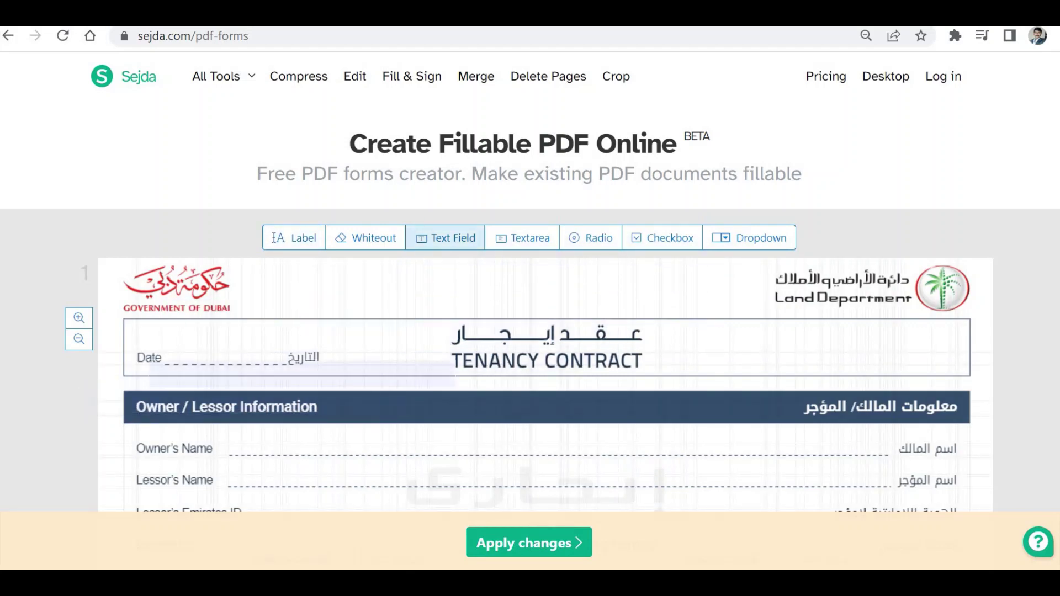
pyautogui.click(474, 351)
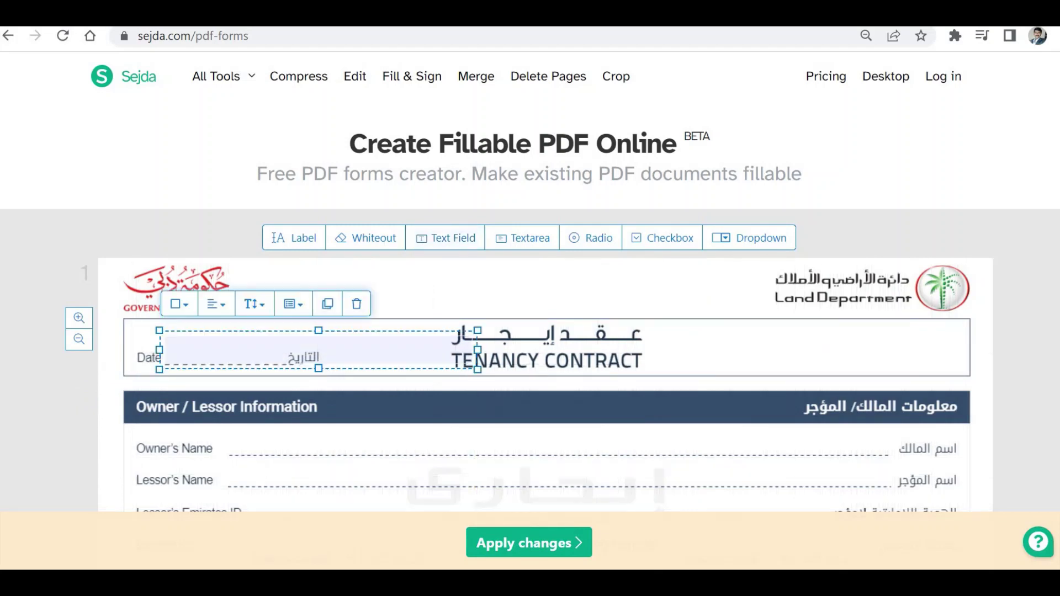
pyautogui.click(477, 350)
pyautogui.moveTo(384, 350); pyautogui.dragTo(288, 355)
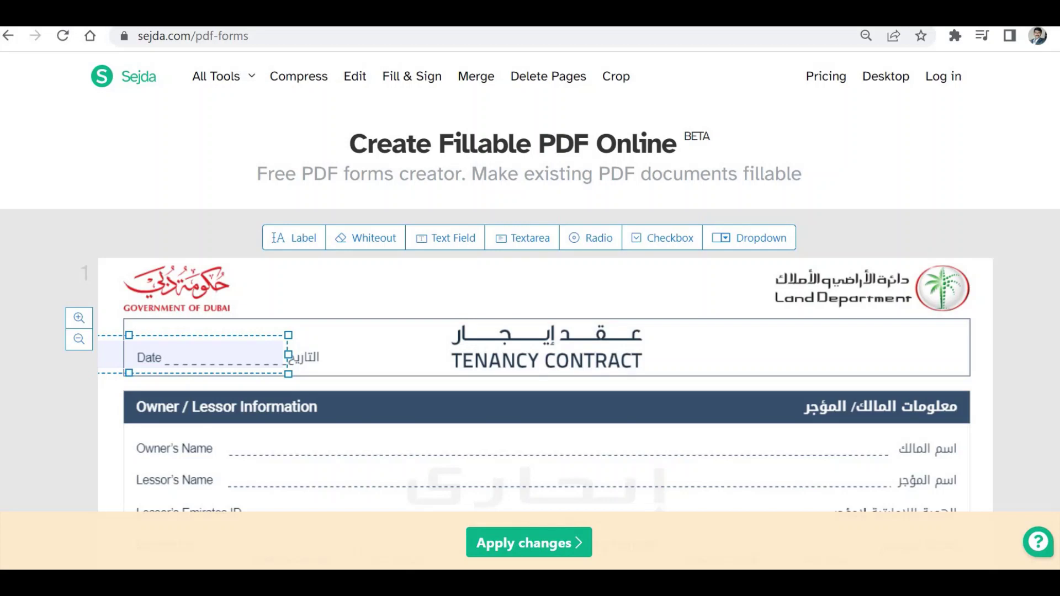
pyautogui.moveTo(276, 357)
pyautogui.mouseDown()
pyautogui.moveTo(331, 350)
pyautogui.moveTo(288, 350)
pyautogui.mouseUp()
pyautogui.click(472, 350)
pyautogui.moveTo(224, 362)
pyautogui.mouseDown()
pyautogui.moveTo(224, 353)
pyautogui.moveTo(228, 362)
pyautogui.mouseUp()
pyautogui.click(224, 344)
pyautogui.click(314, 359)
pyautogui.click(297, 358)
pyautogui.click(331, 359)
pyautogui.click(228, 345)
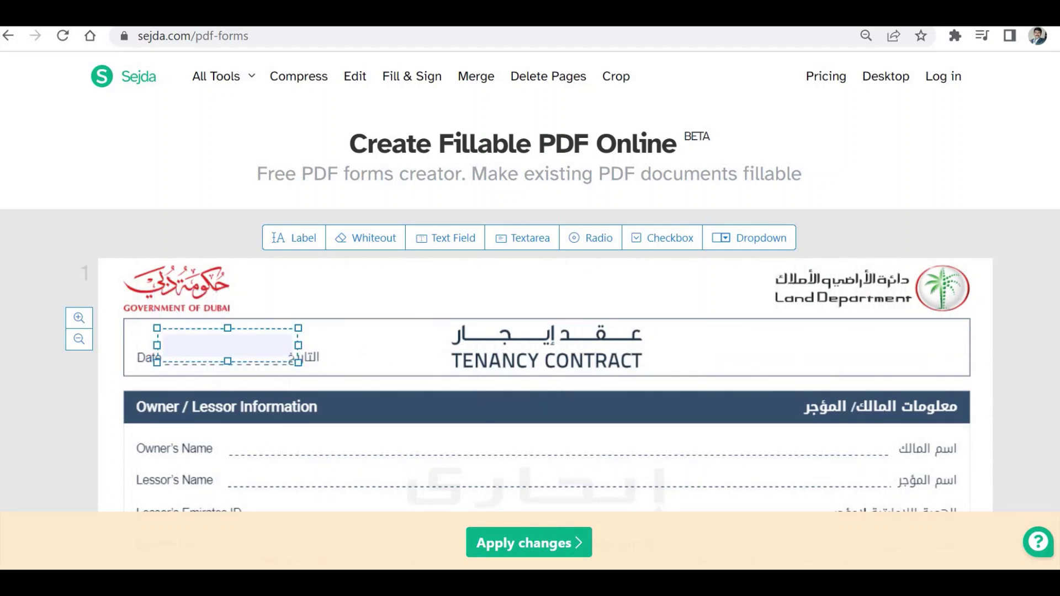
# Name the Date text field txtDate
pyautogui.click(291, 301)
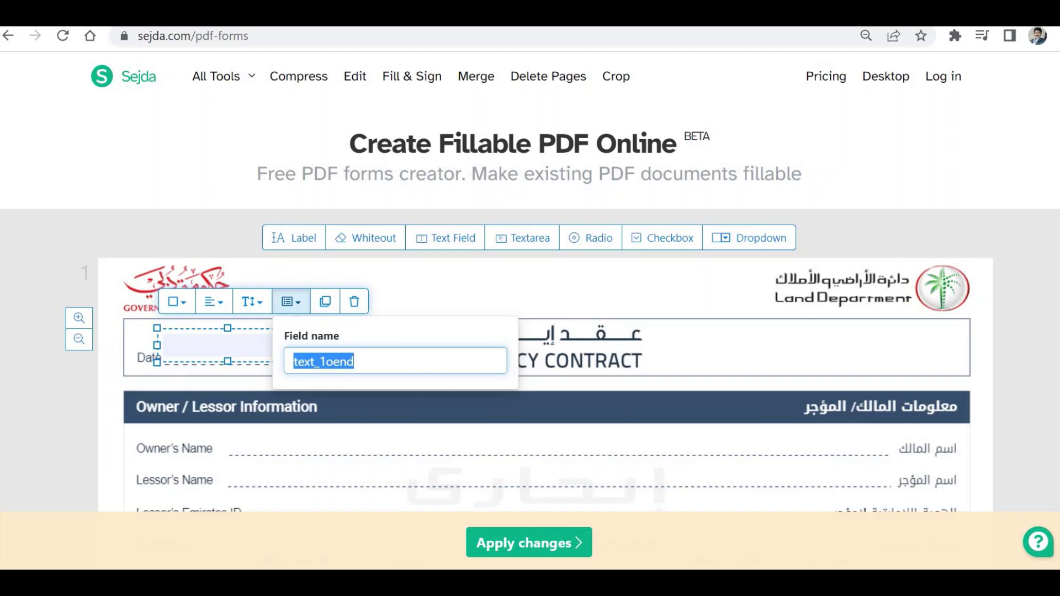
pyautogui.write('date')
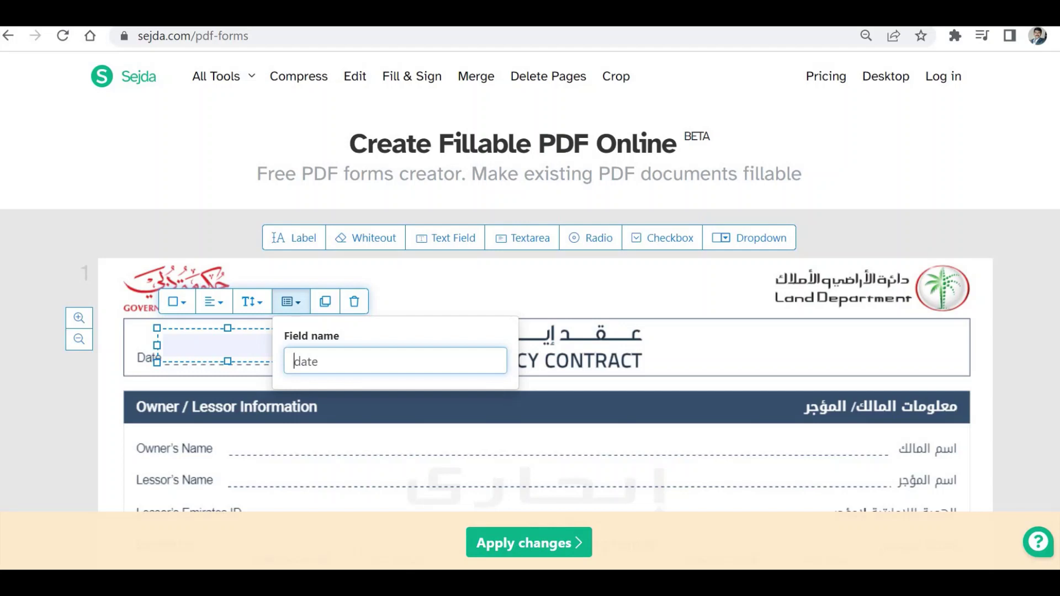
pyautogui.write('txt')
pyautogui.press('Delete')
pyautogui.write('Date')
pyautogui.hotkey('ctrl', 'a')
pyautogui.press('Return')
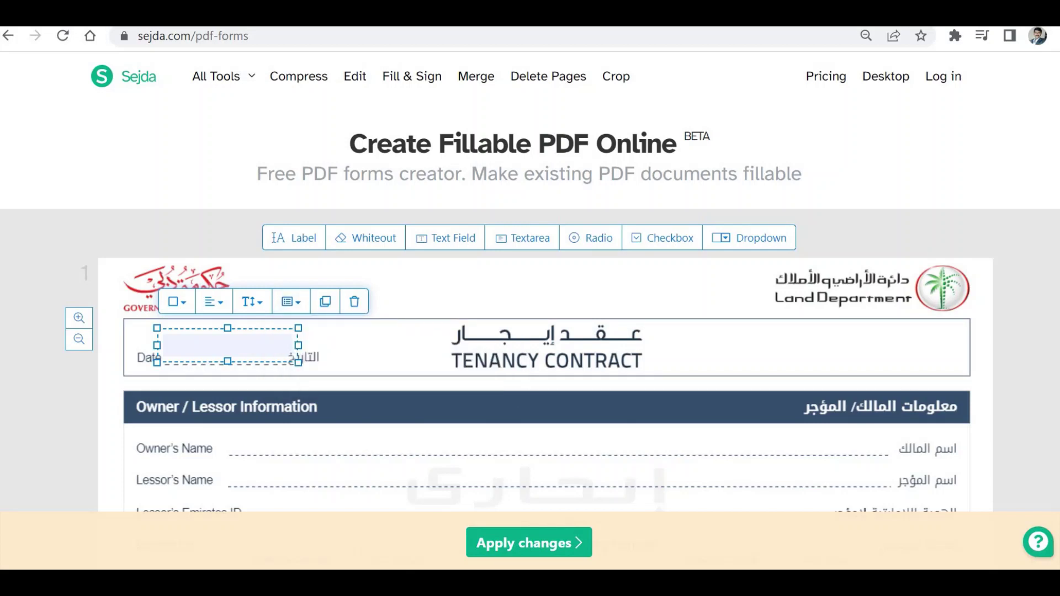
# Duplicate the Date field onto the Owner's Name line, widen it, and name it txtOwnersName
pyautogui.click(325, 301)
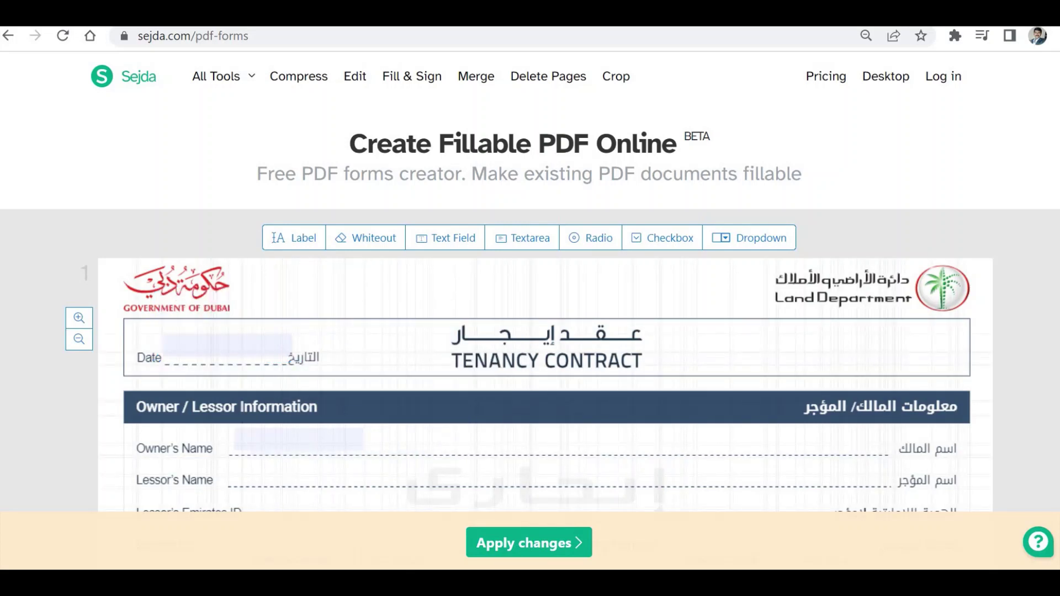
pyautogui.moveTo(298, 440); pyautogui.dragTo(287, 440)
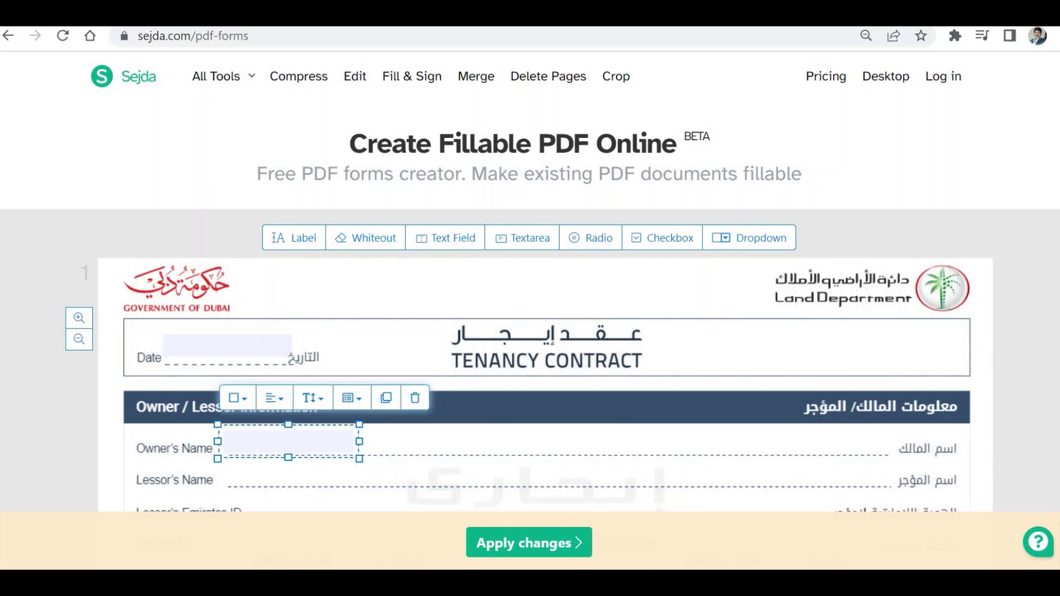
pyautogui.moveTo(359, 441); pyautogui.dragTo(885, 441)
pyautogui.click(227, 345)
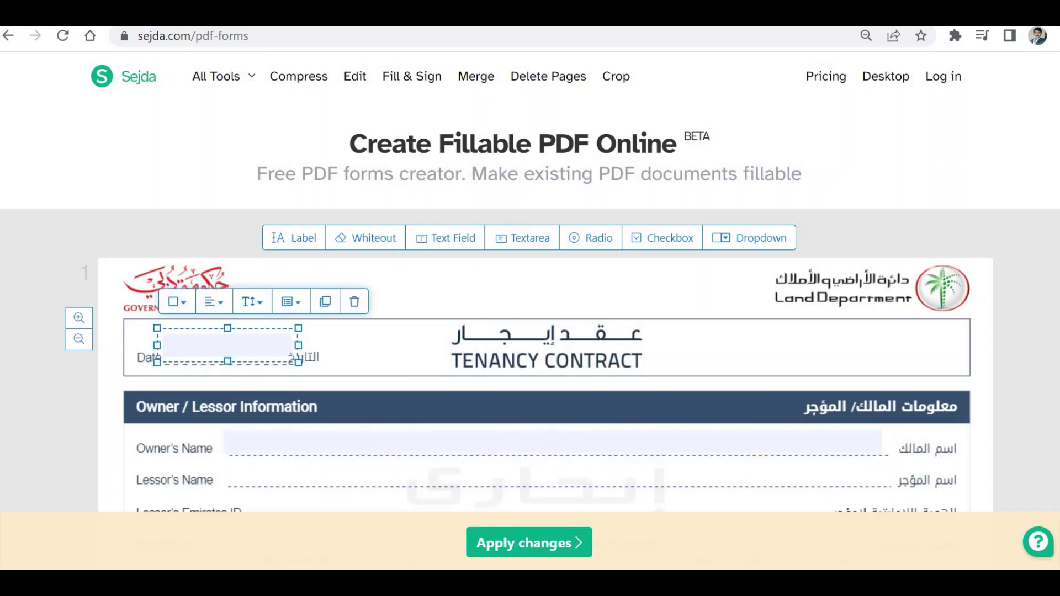
pyautogui.click(872, 441)
pyautogui.click(352, 398)
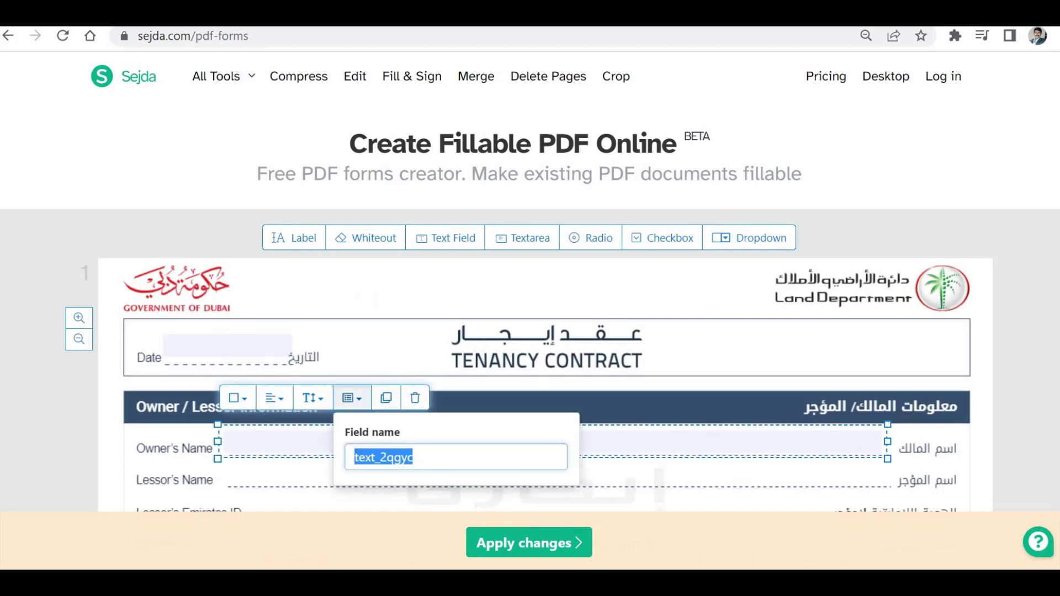
pyautogui.write('txtOner')
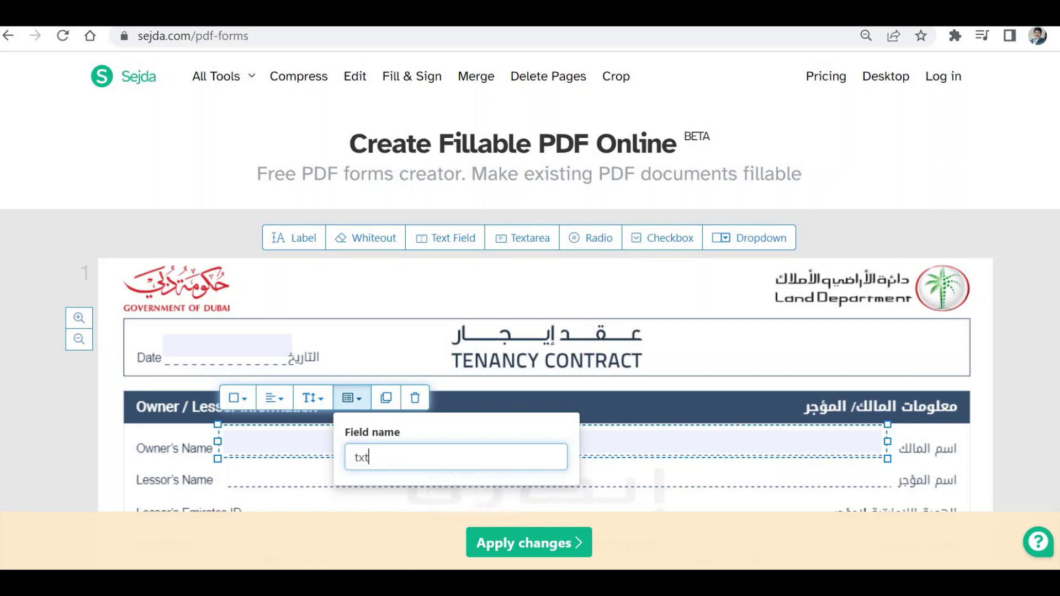
pyautogui.press('BackSpace')
pyautogui.press('BackSpace')
pyautogui.press('BackSpace')
pyautogui.write('wnersName')
pyautogui.press('Return')
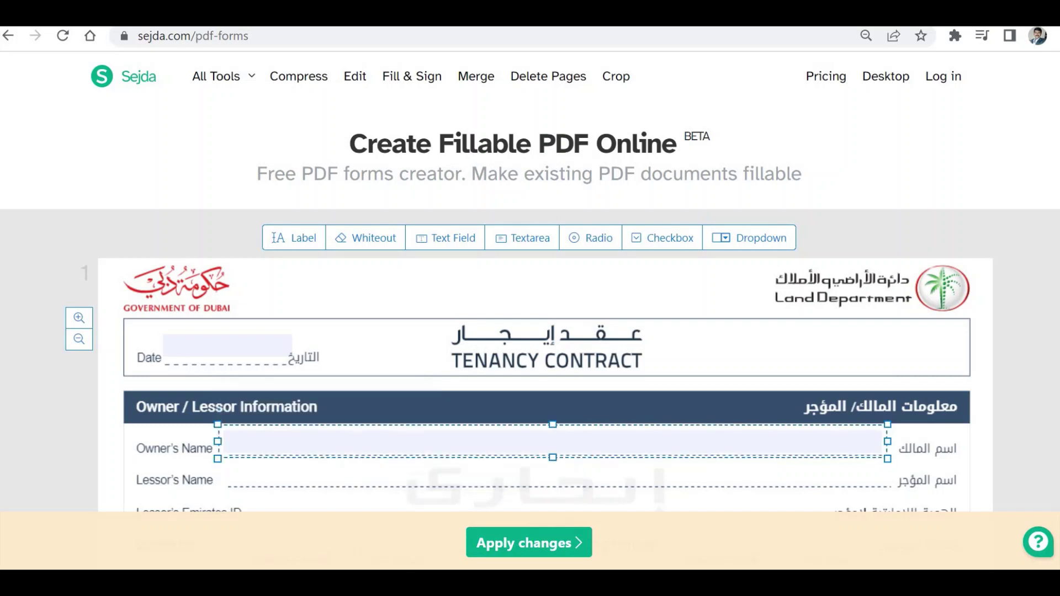
# Duplicate the field onto the Lessor's Name line and name it txtLandlordName
pyautogui.click(386, 397)
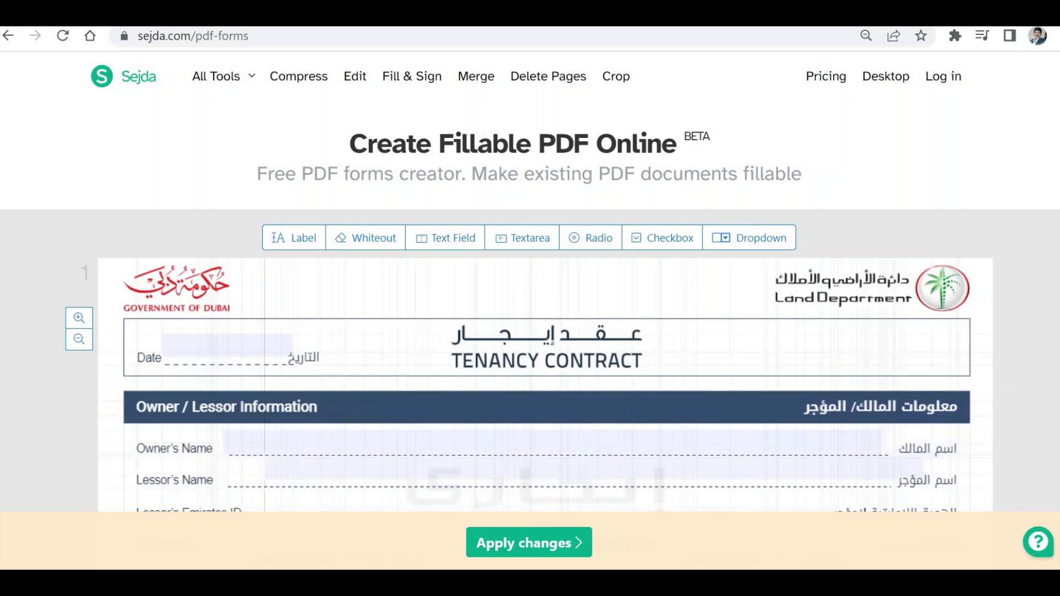
pyautogui.click(556, 470)
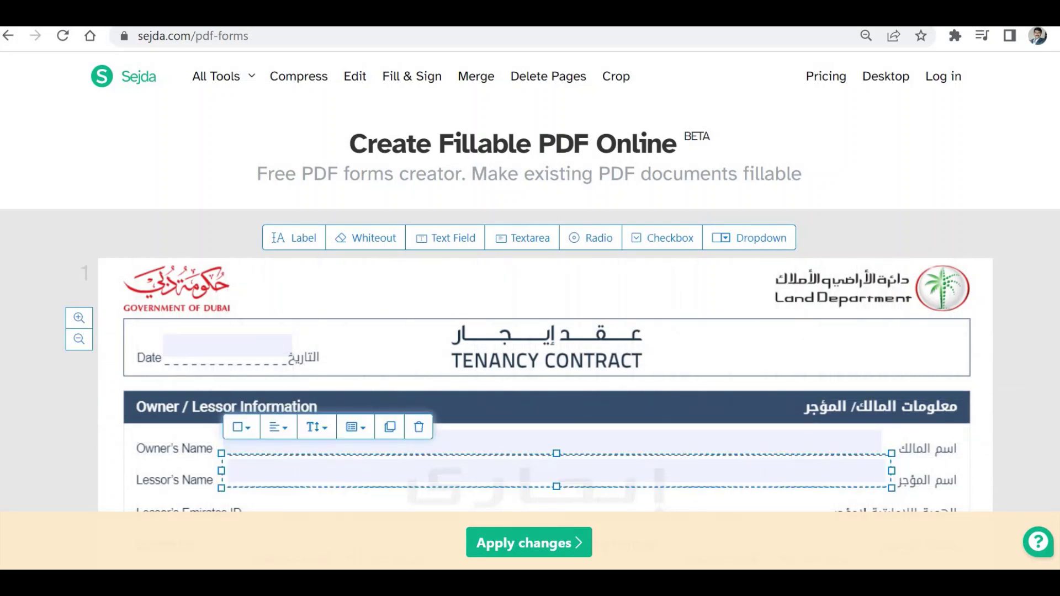
pyautogui.click(356, 427)
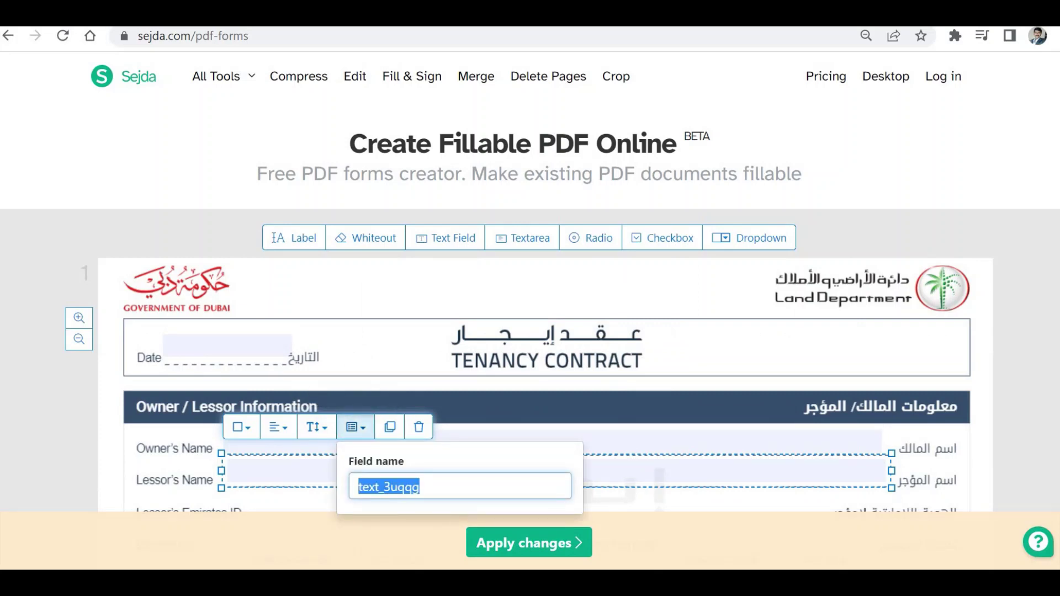
pyautogui.write('L')
pyautogui.press('BackSpace')
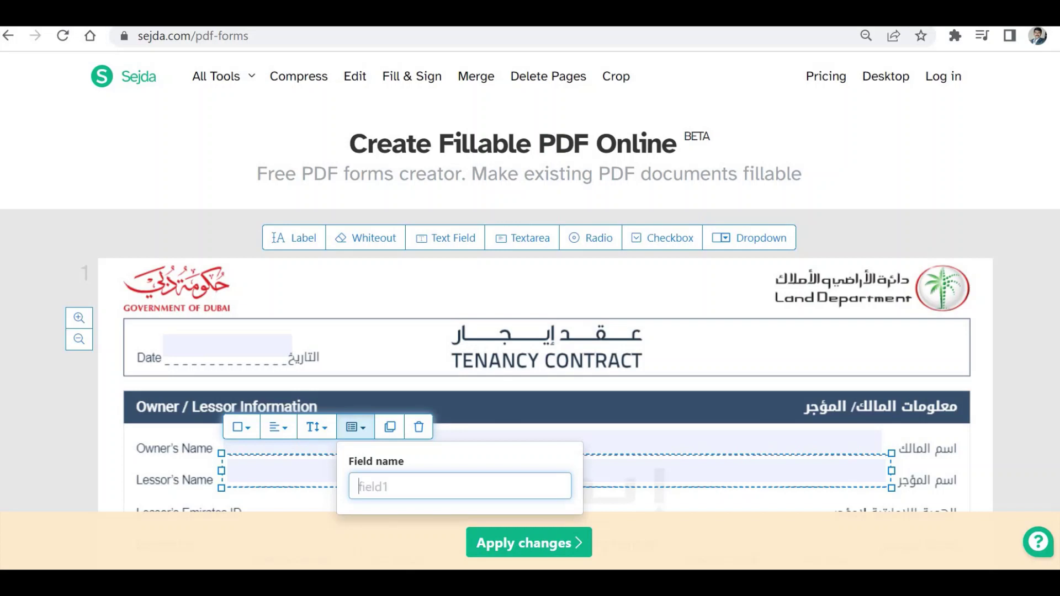
pyautogui.write('txtLandlordName')
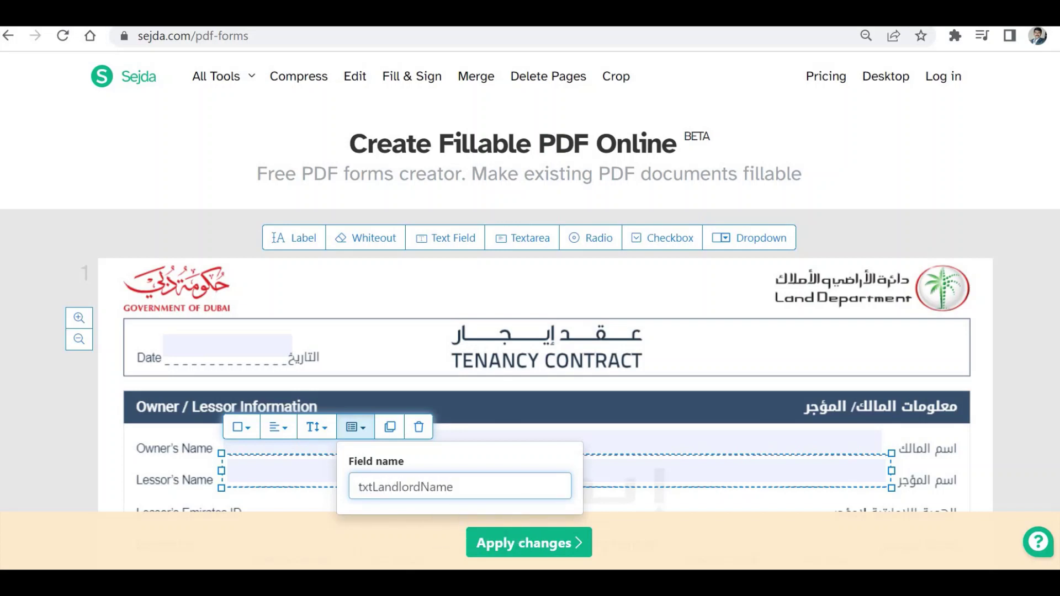
pyautogui.press('Return')
# Check the Lessor's Name field, then apply changes to generate the fillable Tenancy Contract.pdf
pyautogui.scroll(-2, 530, 331)
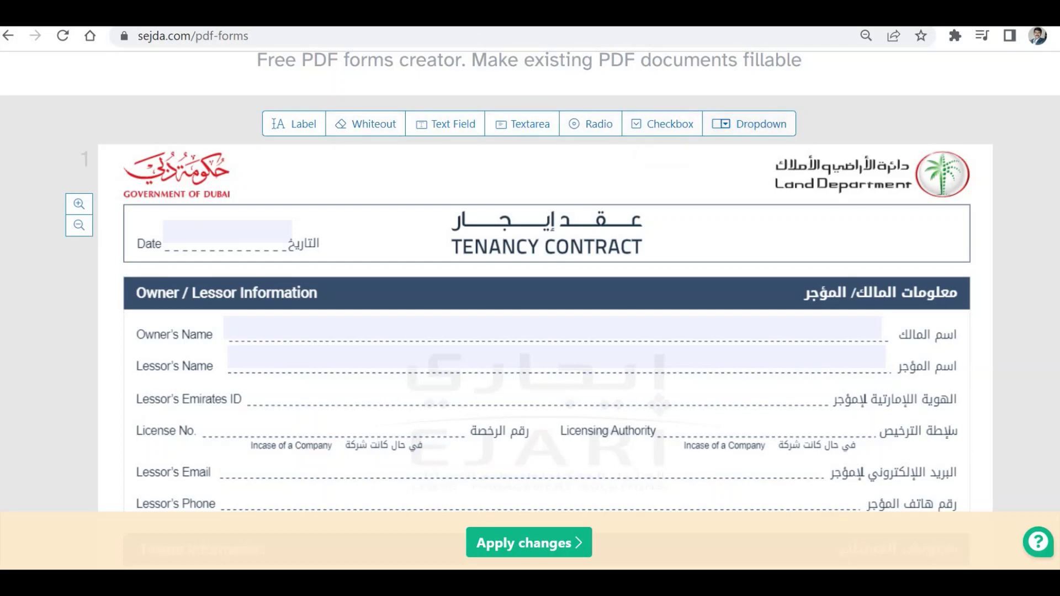
pyautogui.scroll(-2, 529, 332)
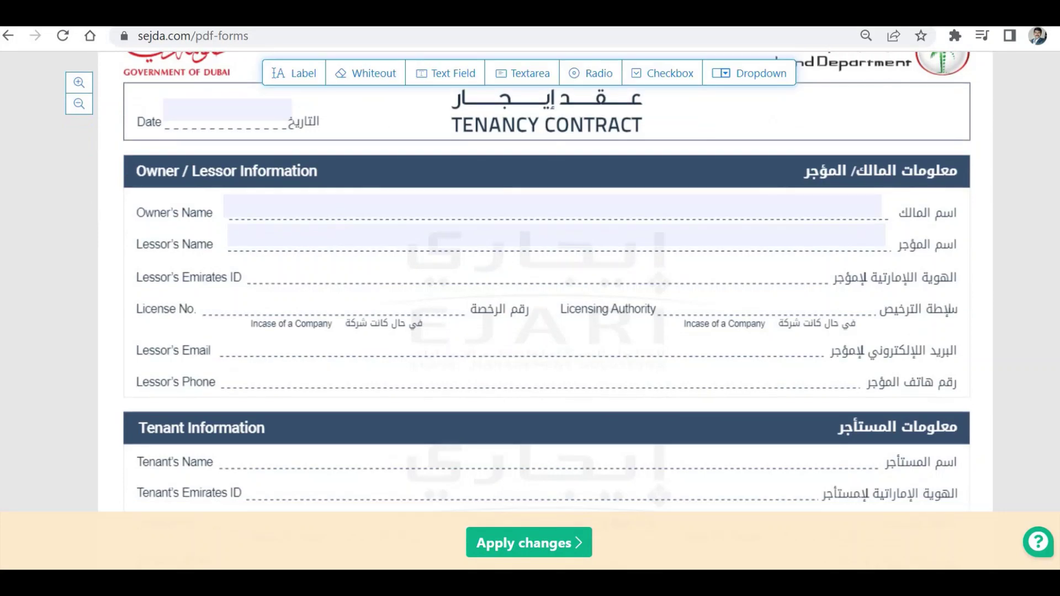
pyautogui.scroll(2, 529, 331)
pyautogui.scroll(2, 529, 331)
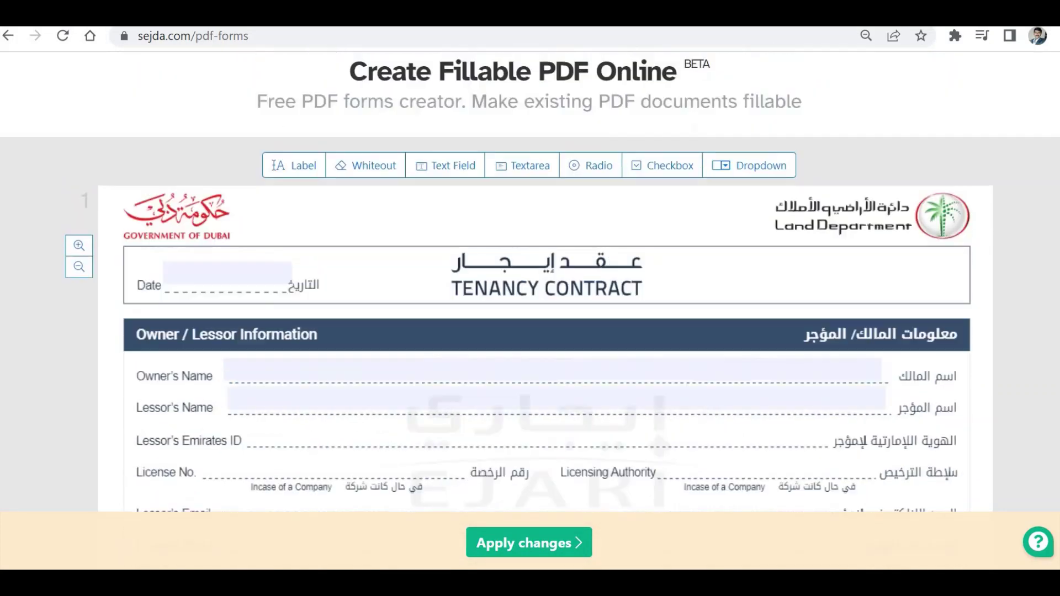
pyautogui.scroll(-2, 529, 332)
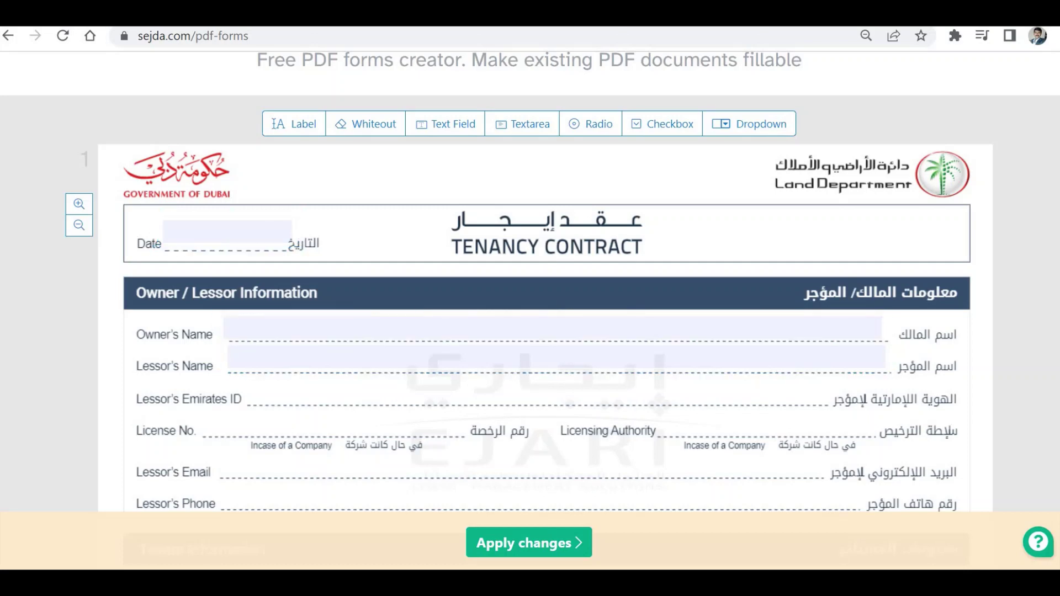
pyautogui.click(557, 356)
pyautogui.click(529, 542)
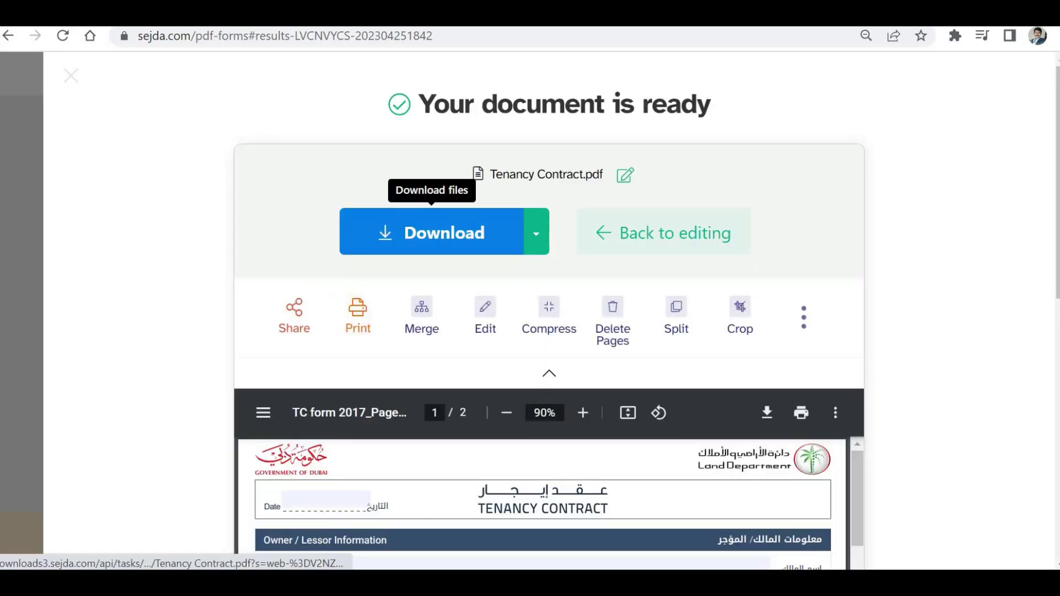
# Download Tenancy Contract.pdf and open it from the download bar to preview
pyautogui.click(432, 232)
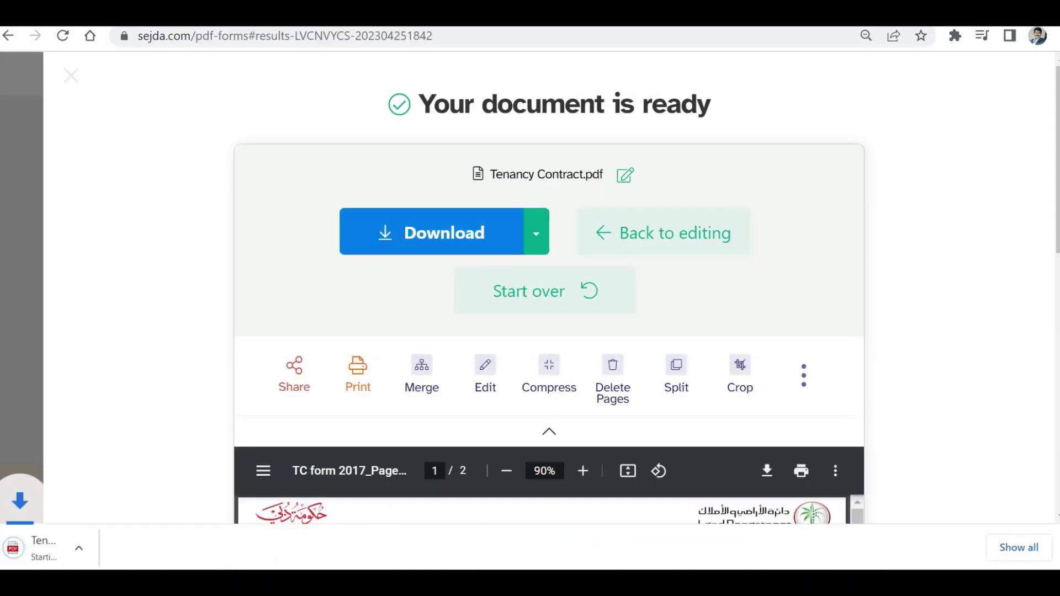
pyautogui.click(88, 549)
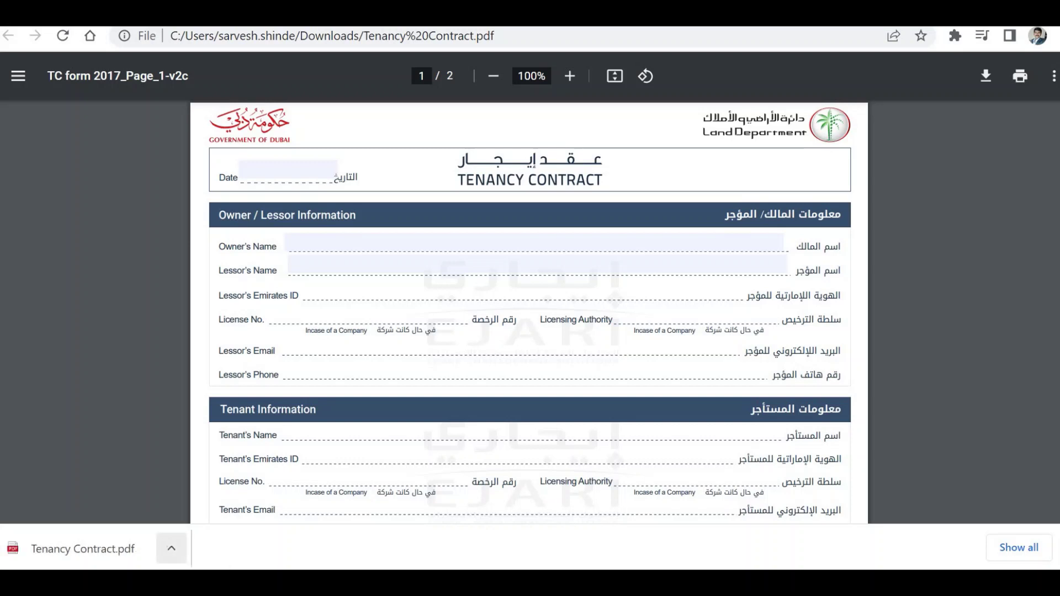
pyautogui.click(171, 549)
pyautogui.press('Escape')
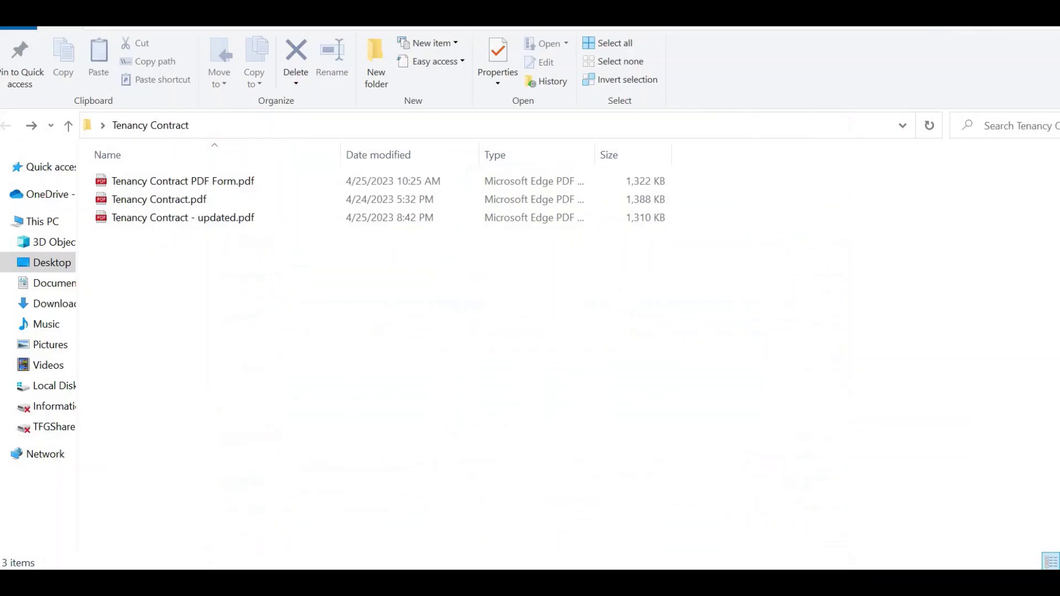
# Open Tenancy Contract - updated.pdf with Adobe Acrobat Reader via Open with
pyautogui.doubleClick(182, 217)
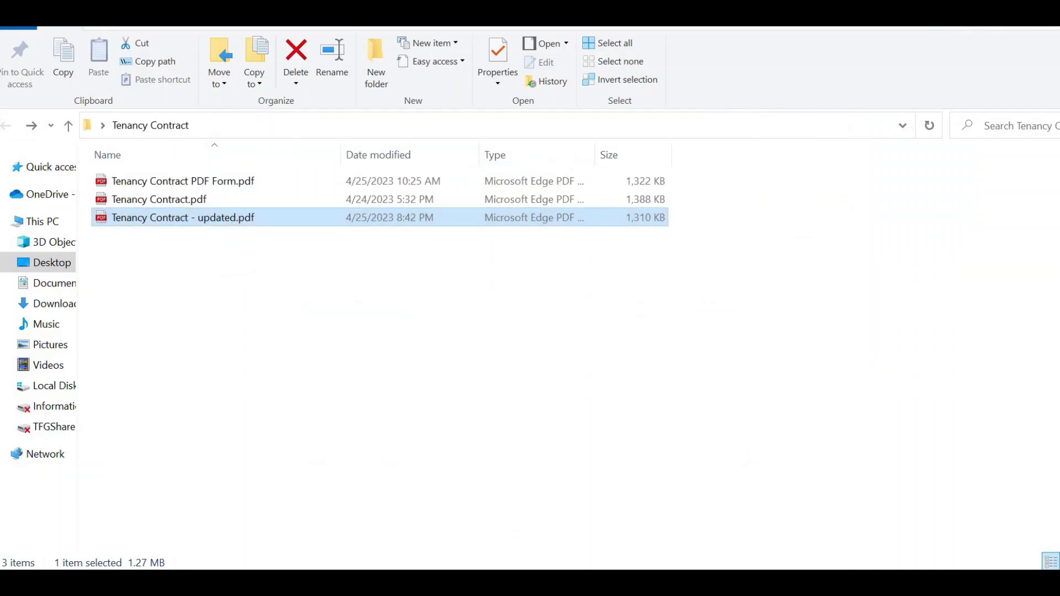
pyautogui.rightClick(241, 215)
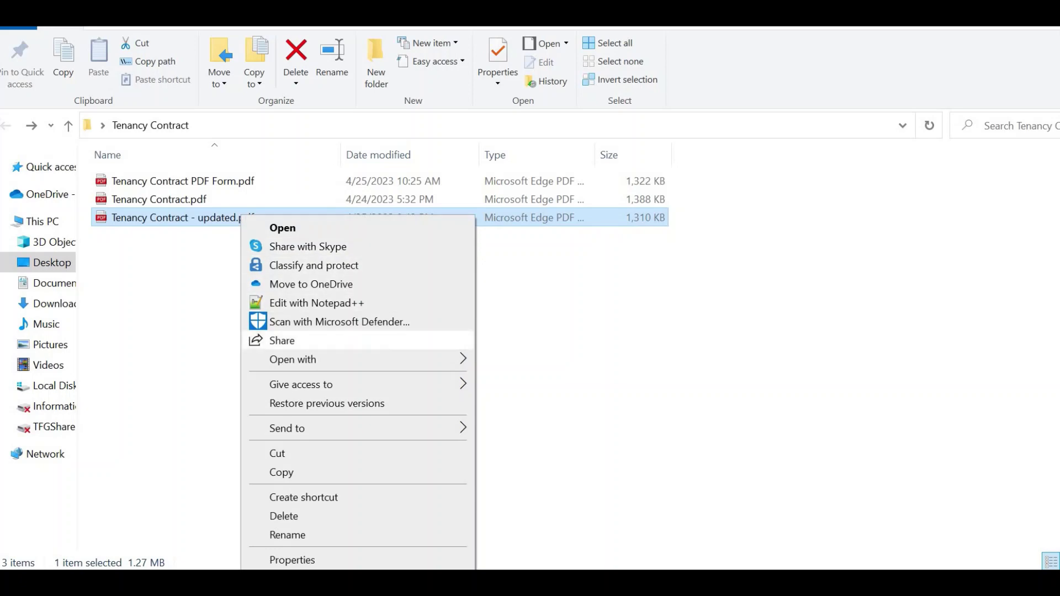
pyautogui.moveTo(332, 359)
pyautogui.click(544, 360)
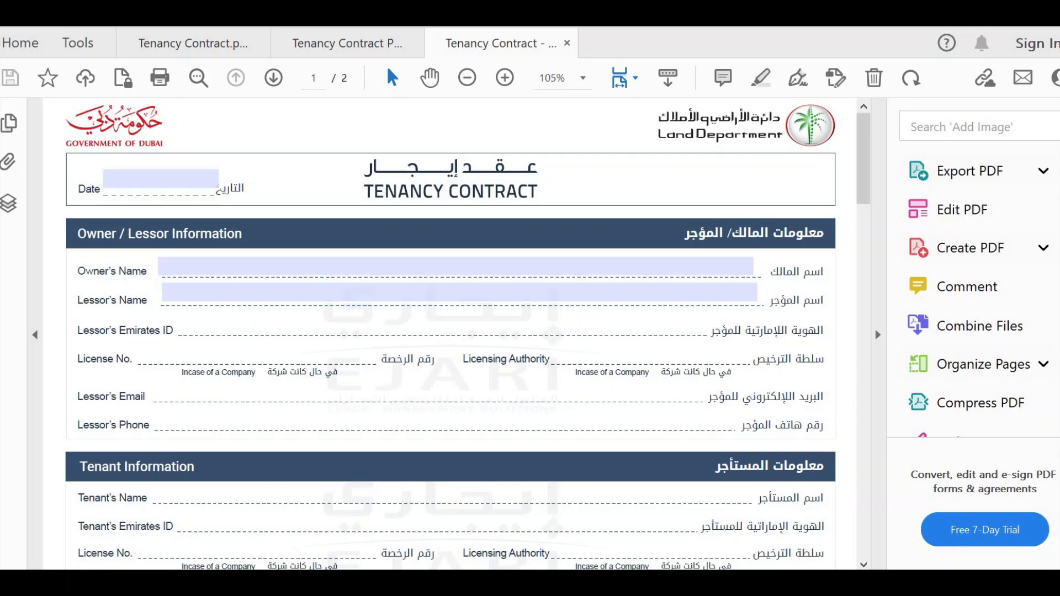
# Test the form by entering 23/04/23 in Date and the owner's name in Owner's Name
pyautogui.click(160, 178)
pyautogui.press('Tab')
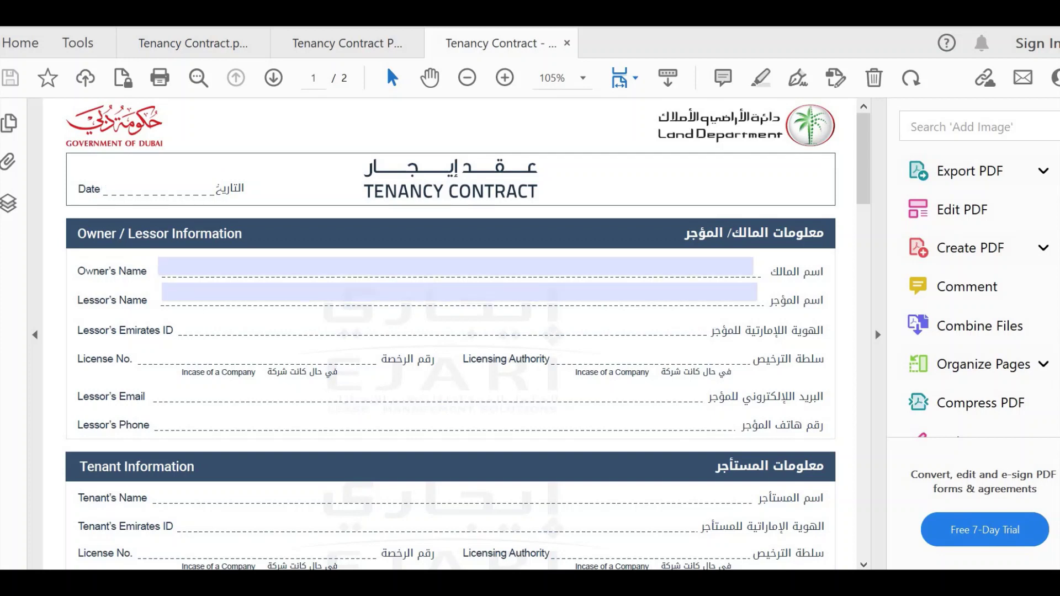
pyautogui.click(165, 293)
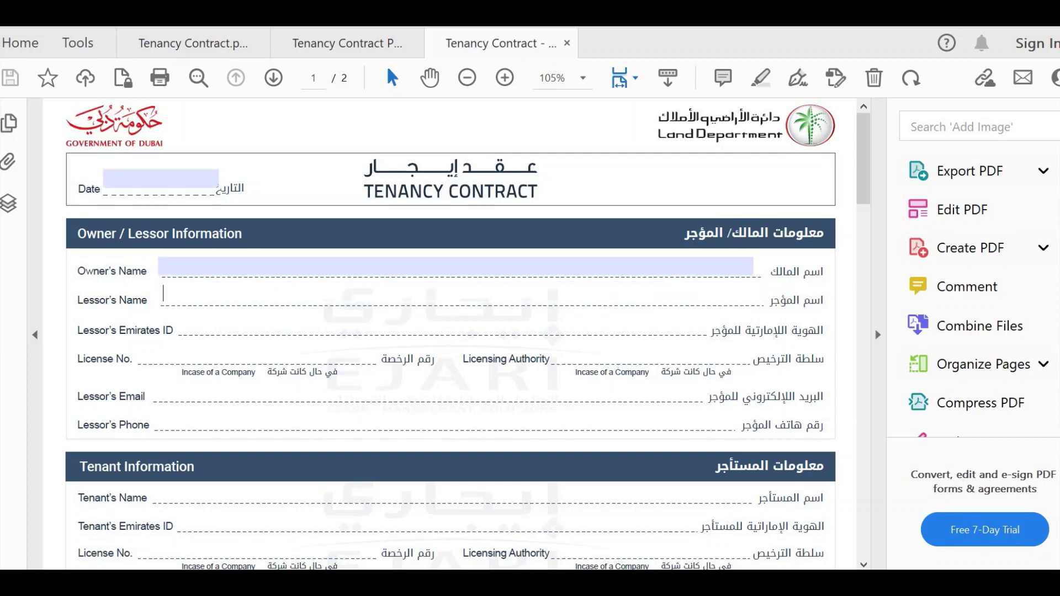
pyautogui.click(160, 179)
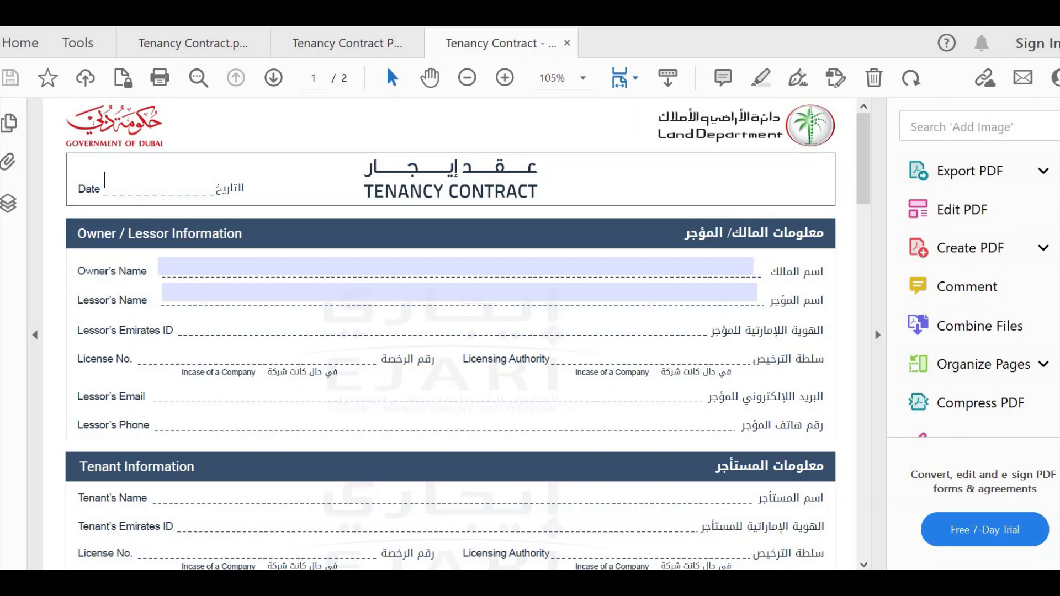
pyautogui.write('23/04/23')
pyautogui.click(166, 267)
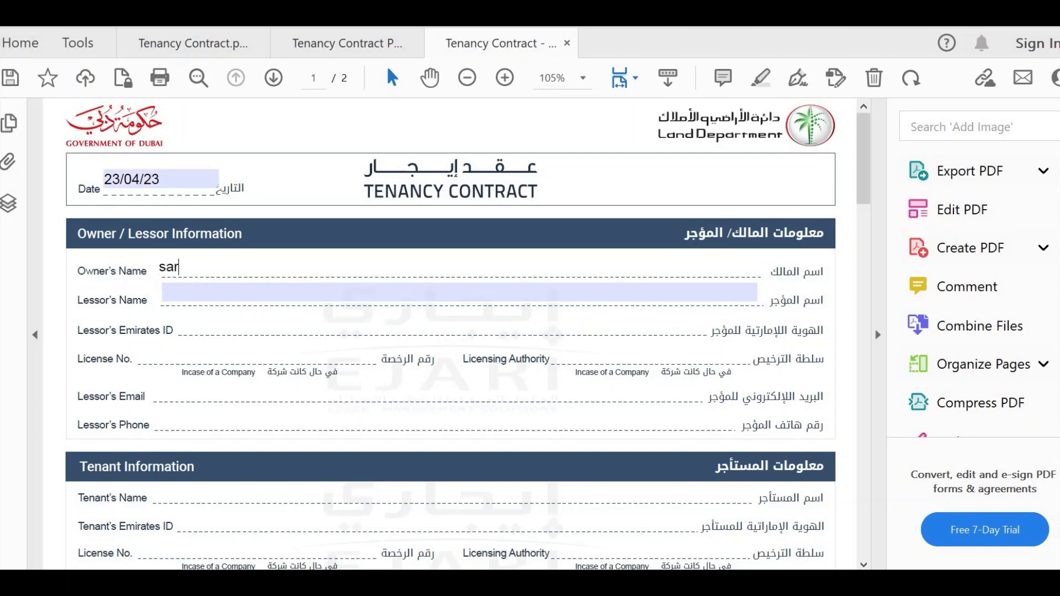
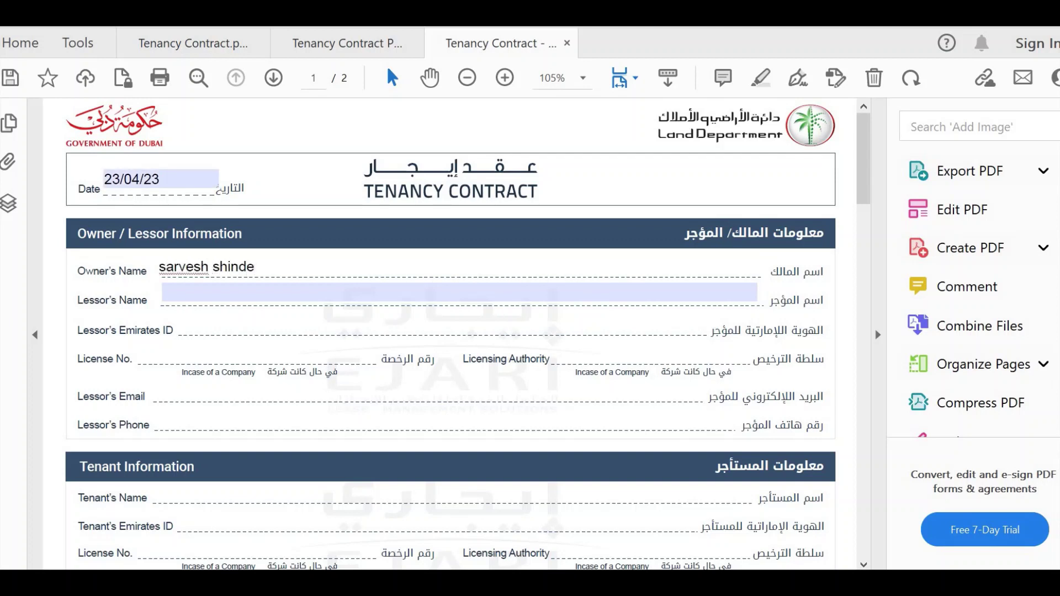
pyautogui.click(166, 293)
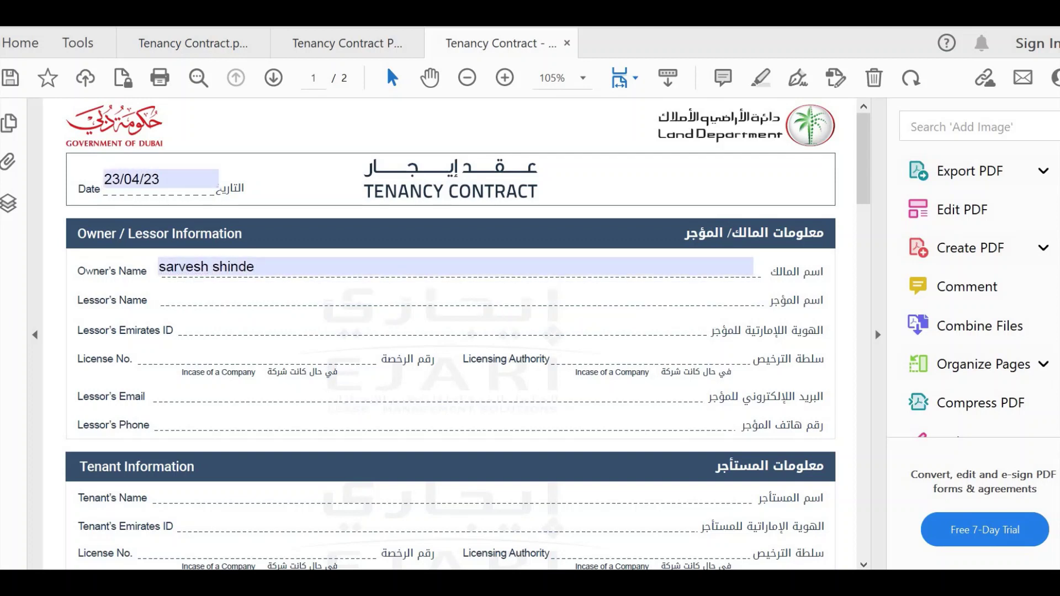
pyautogui.hotkey('alt', 'Tab')
pyautogui.hotkey('alt', 'Tab')
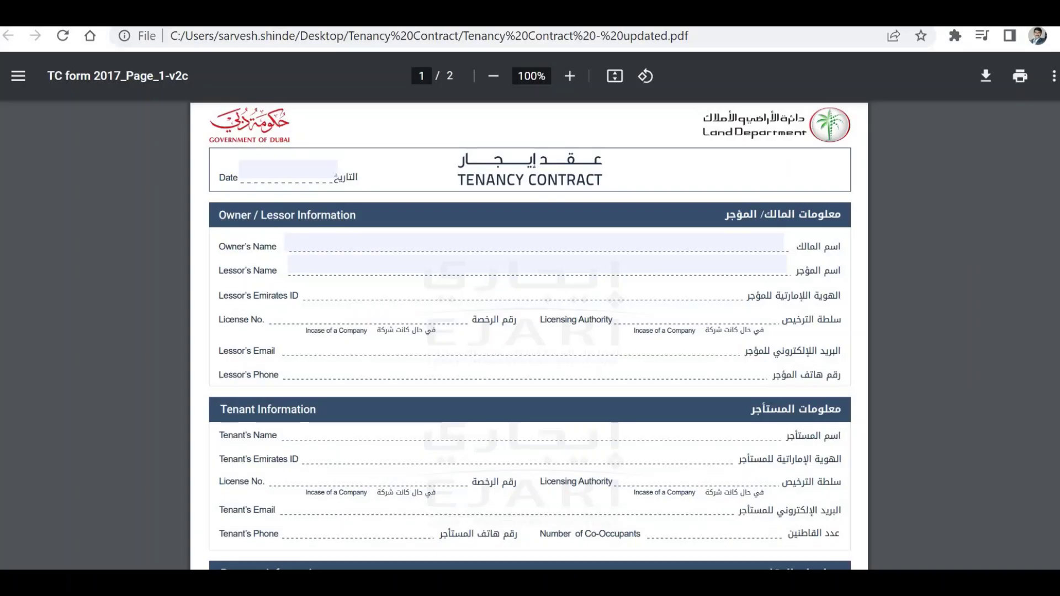
# Review the fields in the Sejda form editor, then return to the filled contract in Acrobat
pyautogui.hotkey('ctrl', 'shift', 'Tab')
pyautogui.hotkey('ctrl', 'shift', 'Tab')
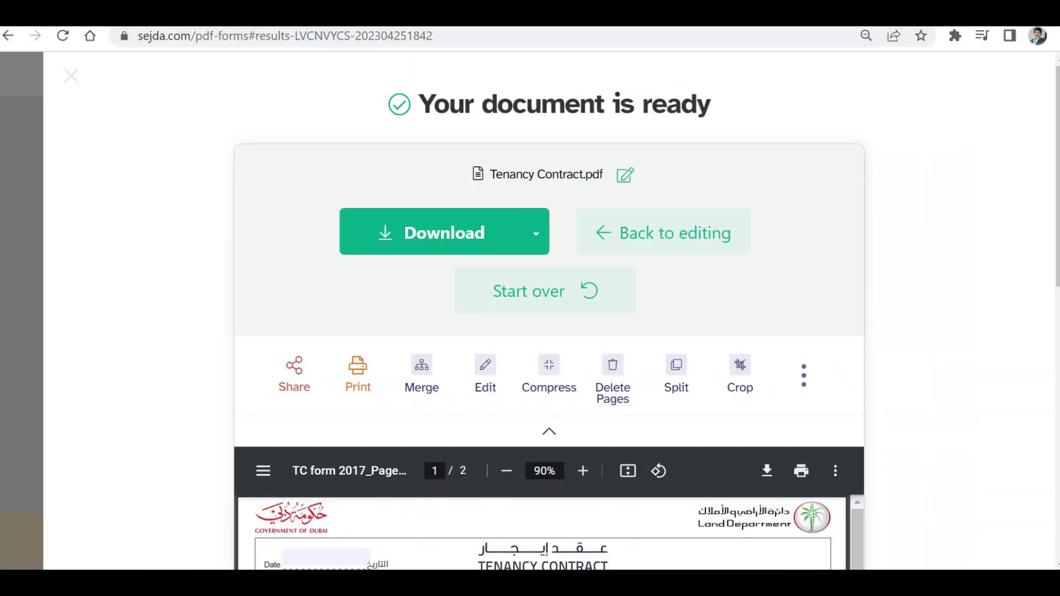
pyautogui.hotkey('alt', 'Left')
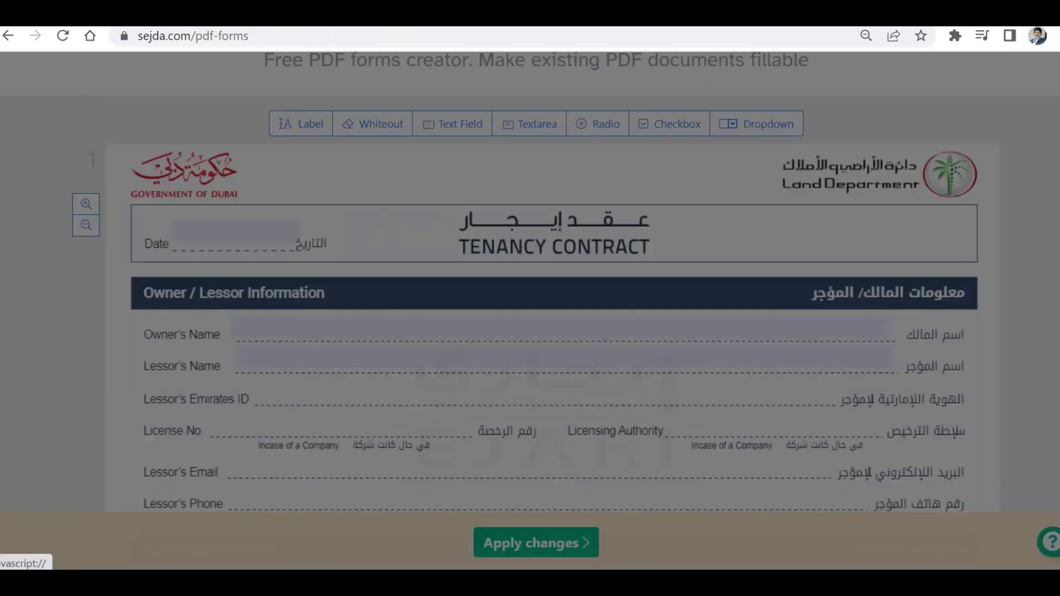
pyautogui.scroll(3, 530, 304)
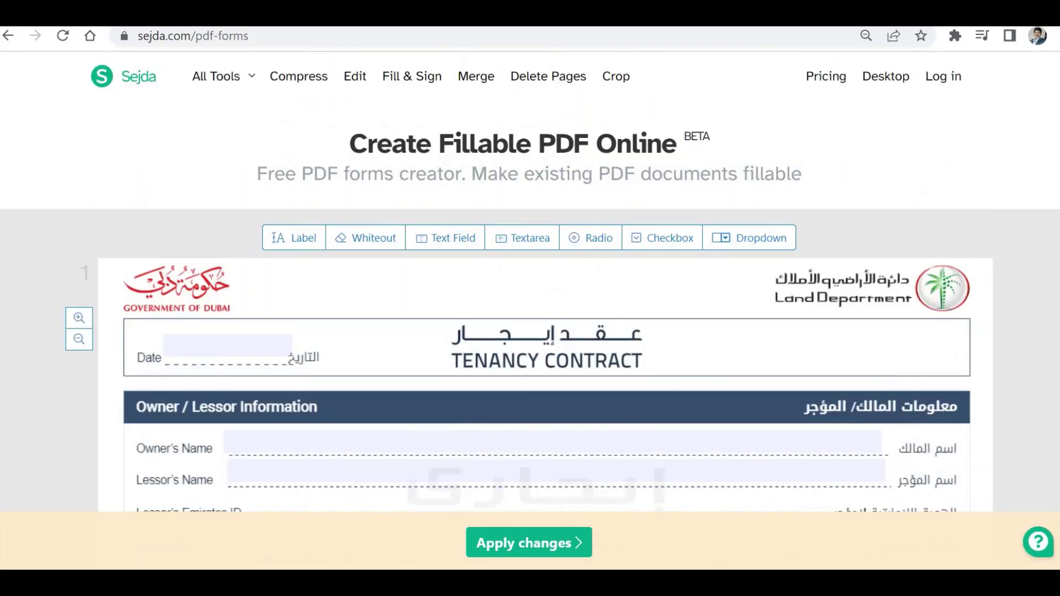
pyautogui.scroll(-2, 530, 332)
pyautogui.scroll(2, 530, 331)
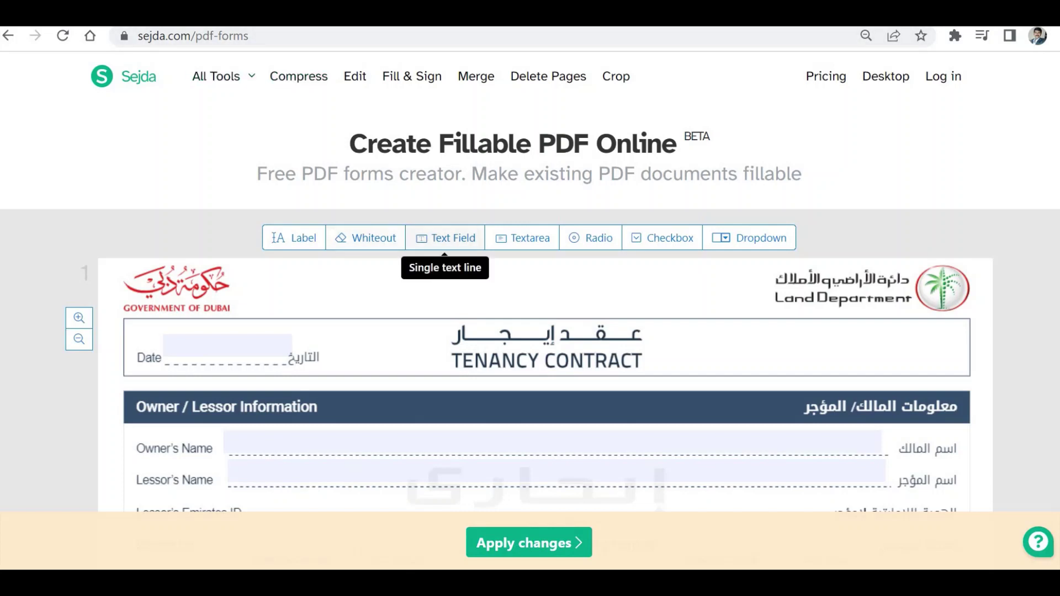
pyautogui.scroll(-2, 530, 331)
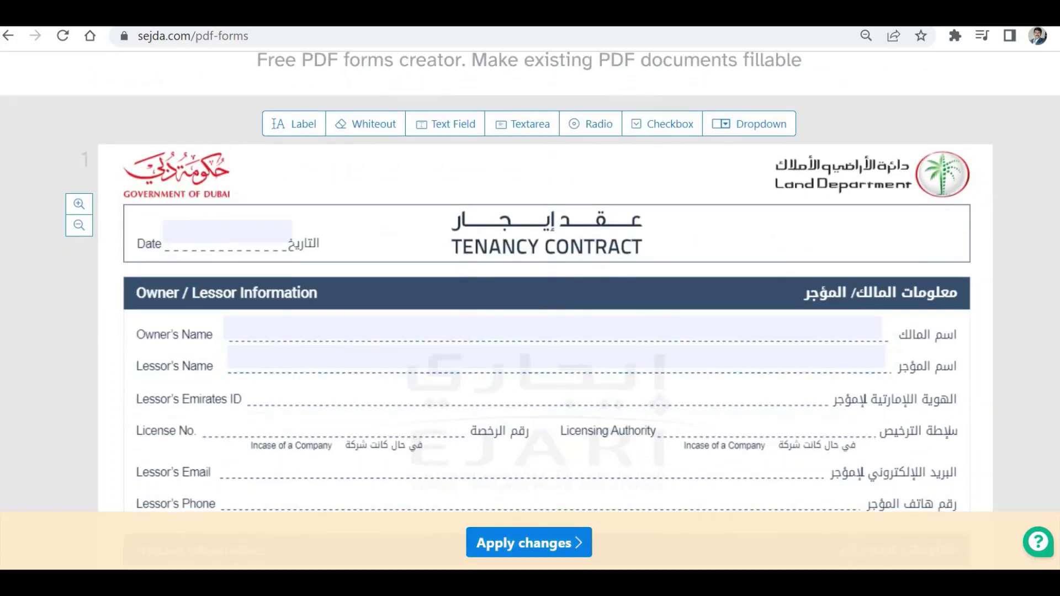
pyautogui.scroll(2, 530, 331)
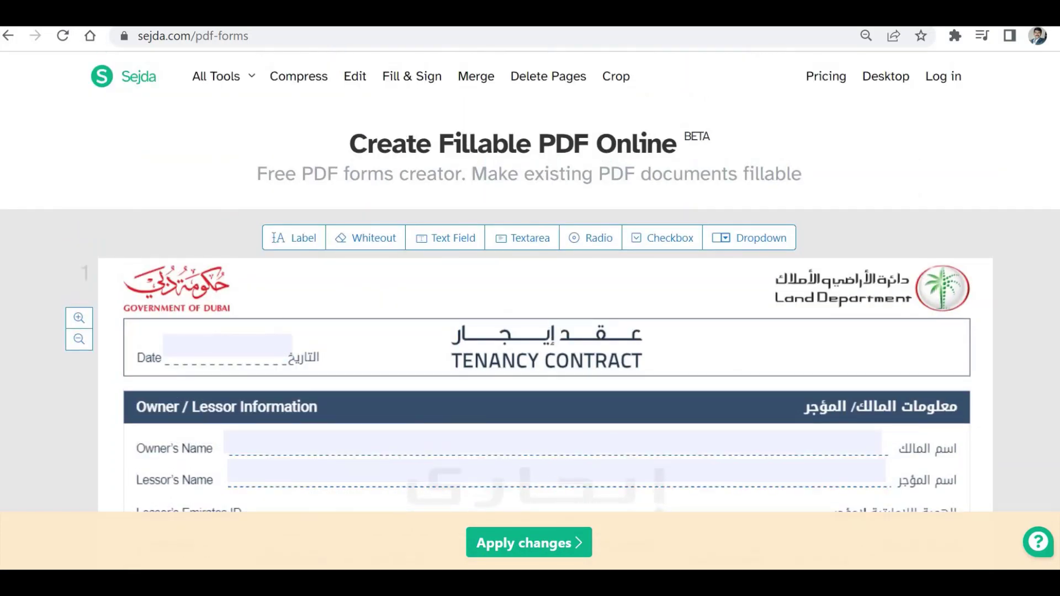
pyautogui.hotkey('alt', 'Tab')
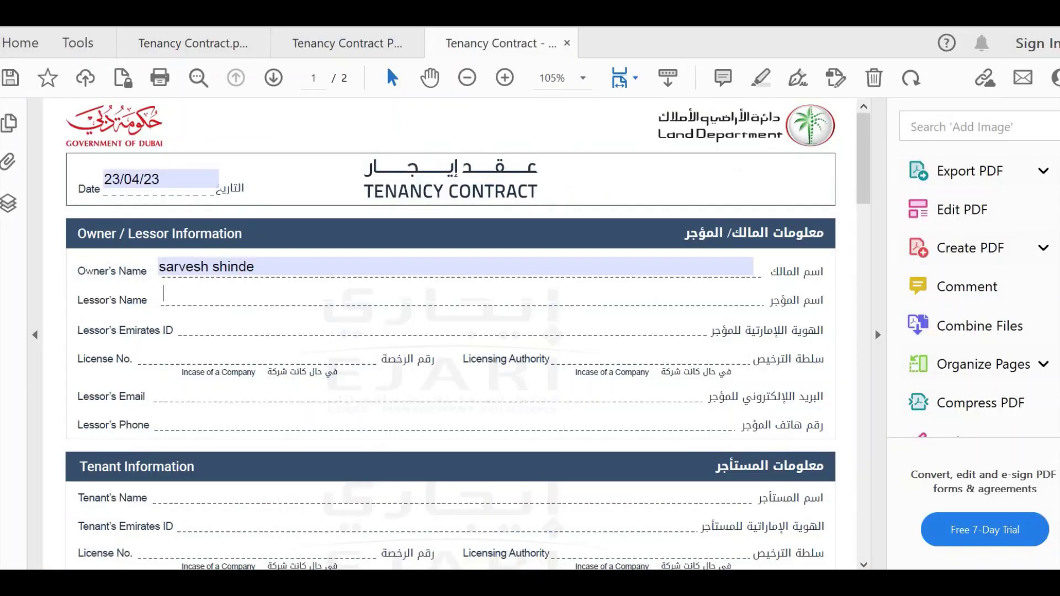